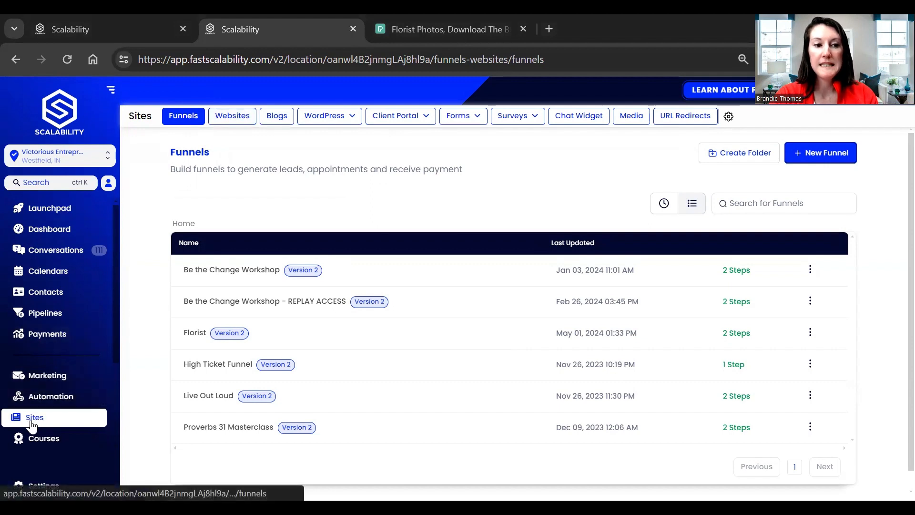
Step: From the Websites list, start a new website and choose to build it From templates
{"action": "left_click", "coordinate": [221, 121]}
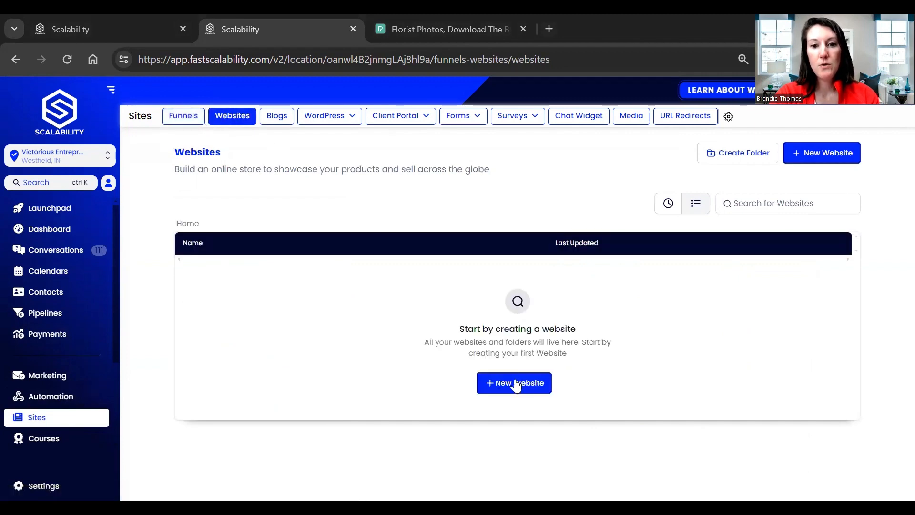
{"action": "left_click", "coordinate": [515, 385]}
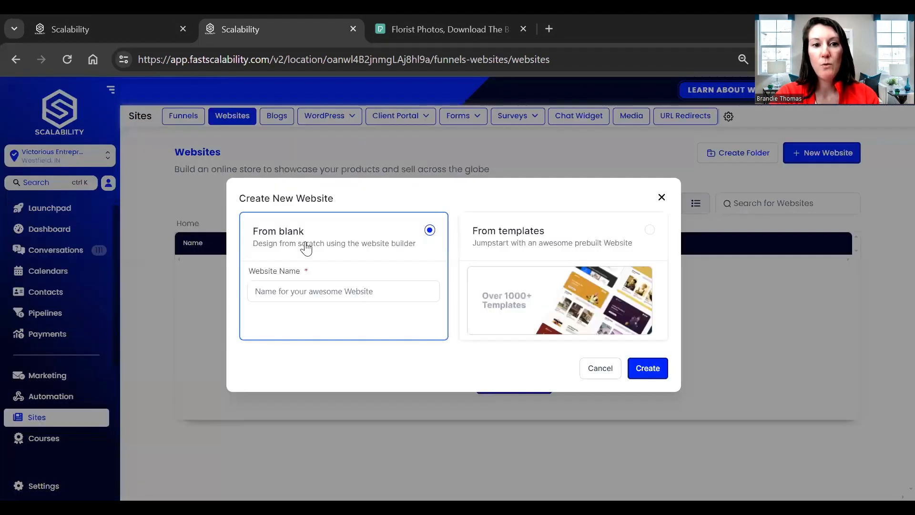
{"action": "left_click", "coordinate": [359, 291]}
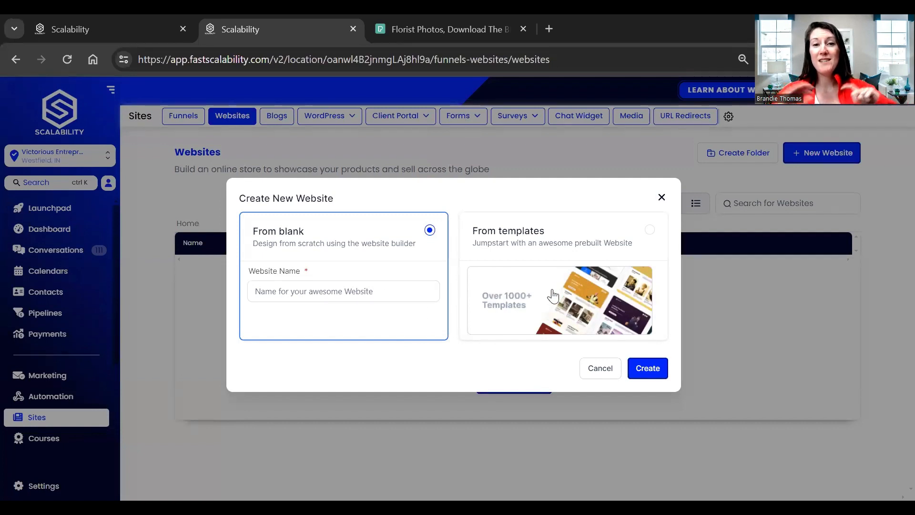
{"action": "left_click", "coordinate": [582, 252]}
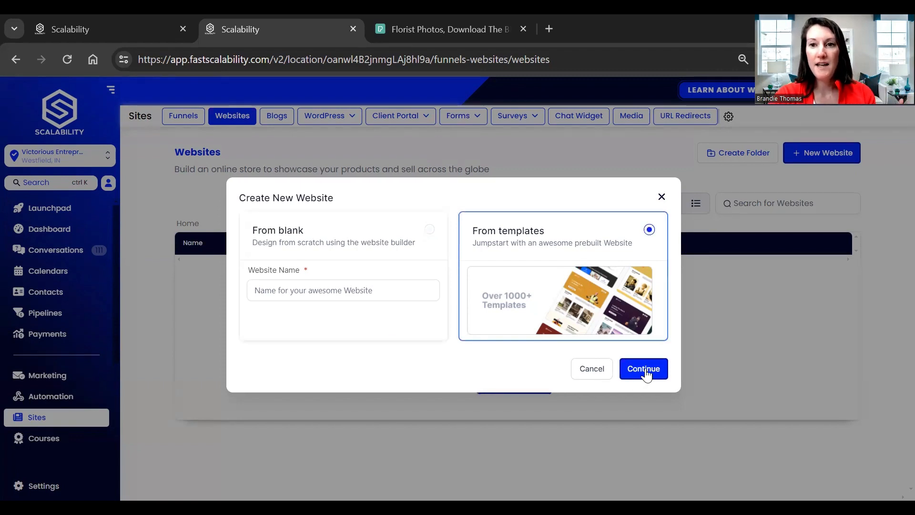
Step: Search the template library for 'florist' and scroll through the Florist template's preview
{"action": "left_click", "coordinate": [644, 369]}
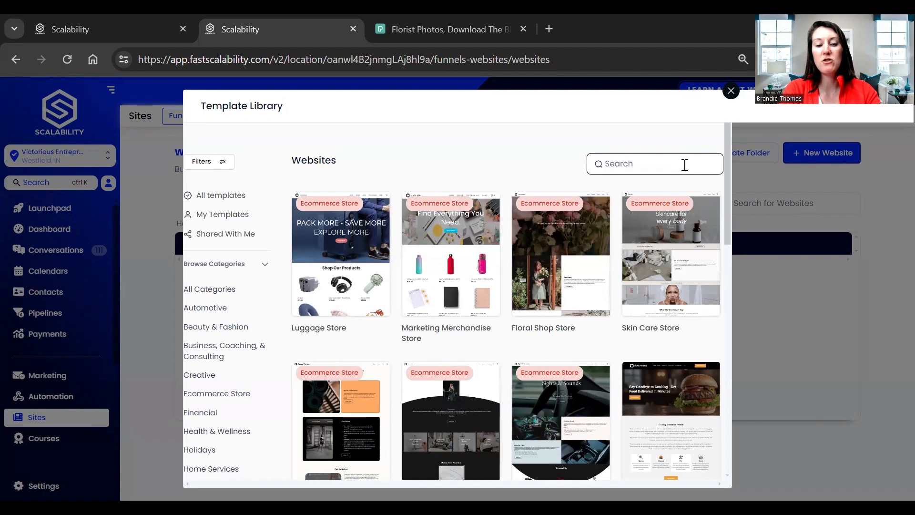
{"action": "type", "text": "florist"}
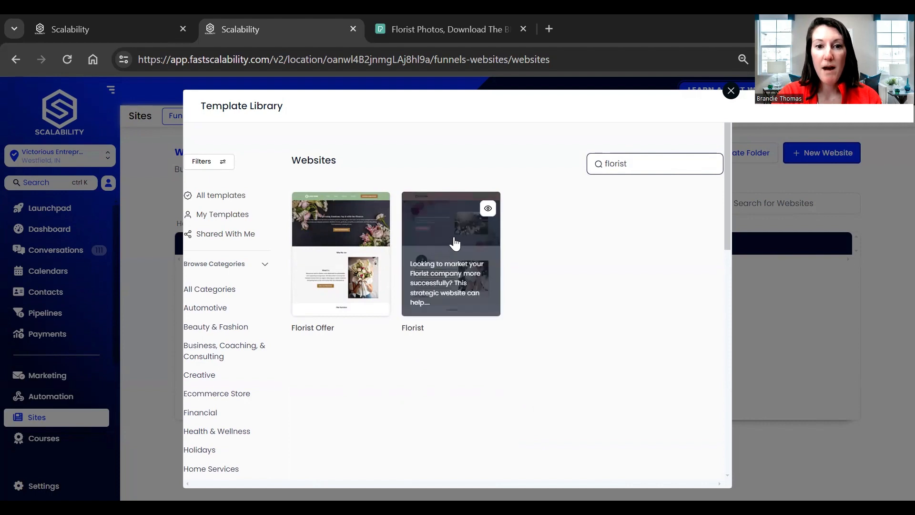
{"action": "left_click", "coordinate": [434, 243]}
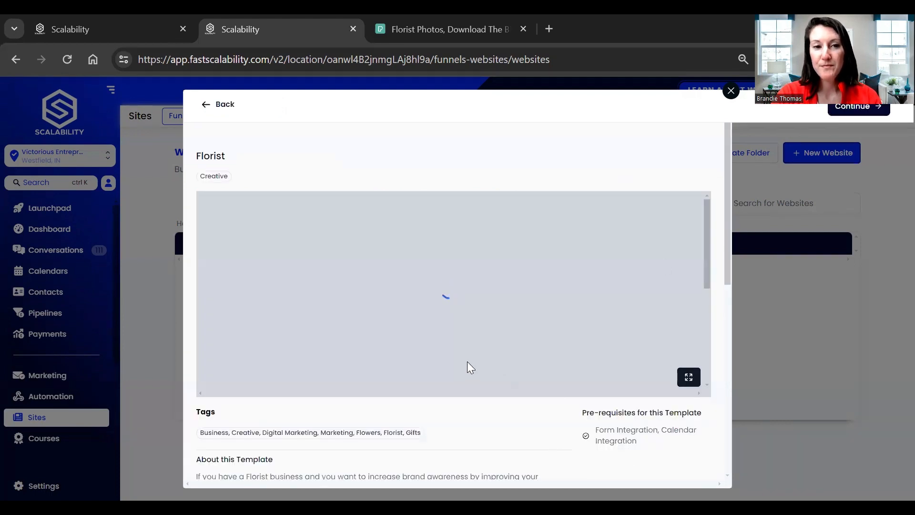
{"action": "scroll", "coordinate": [422, 315], "scroll_direction": "down", "scroll_amount": 10}
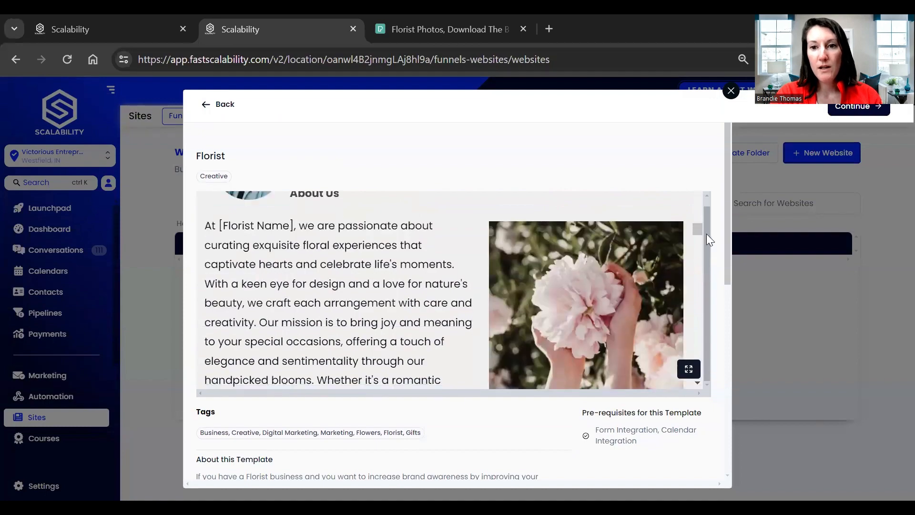
{"action": "scroll", "coordinate": [642, 317], "scroll_direction": "down", "scroll_amount": 15}
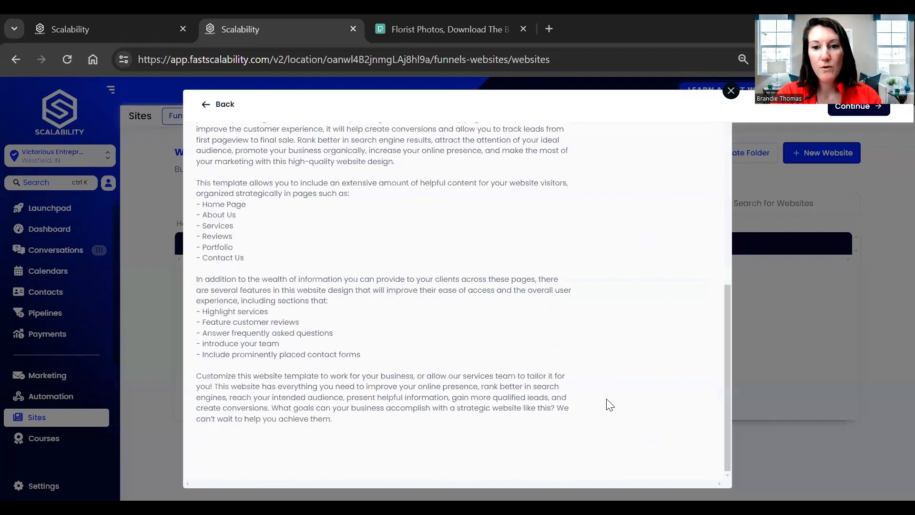
{"action": "scroll", "coordinate": [609, 404], "scroll_direction": "up", "scroll_amount": 8}
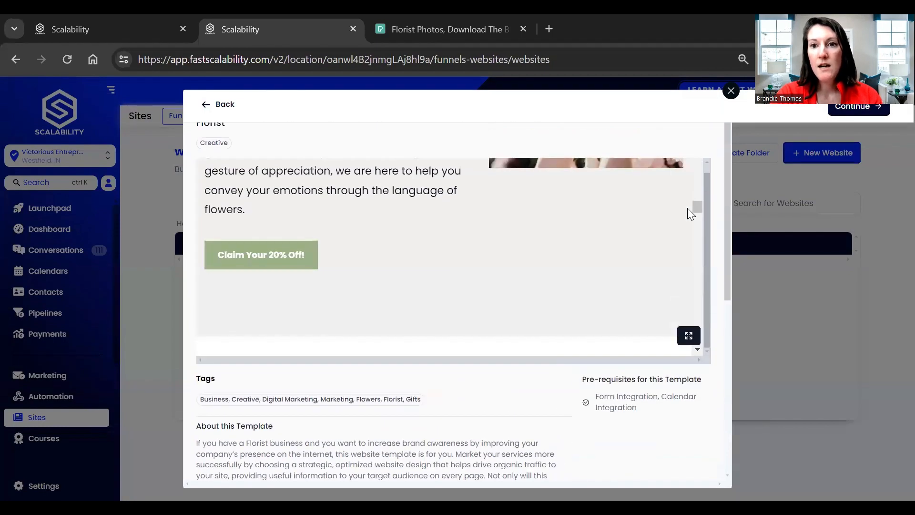
{"action": "scroll", "coordinate": [636, 229], "scroll_direction": "up", "scroll_amount": 5}
{"action": "scroll", "coordinate": [719, 198], "scroll_direction": "up", "scroll_amount": 1}
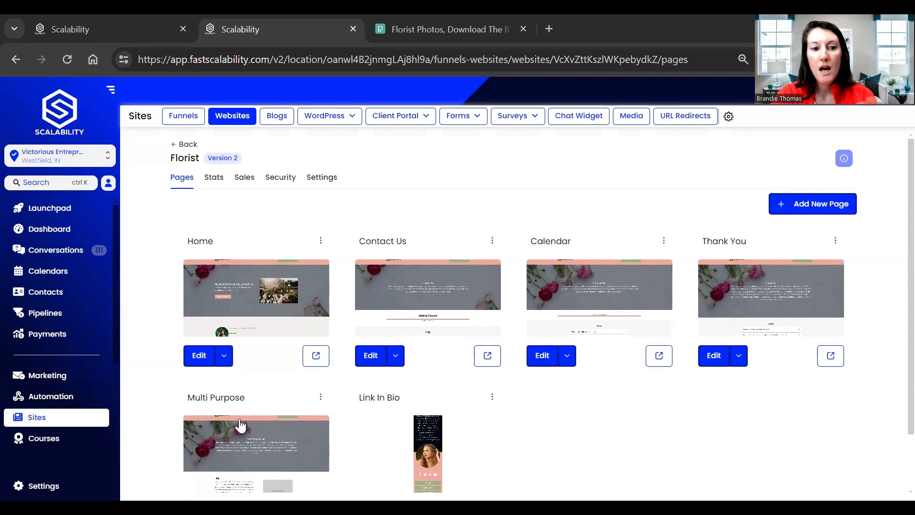
Step: Review the six Florist pages: Home, Contact Us, Calendar, Thank You, Multi Purpose, Link In Bio
{"action": "scroll", "coordinate": [252, 431], "scroll_direction": "down", "scroll_amount": 1}
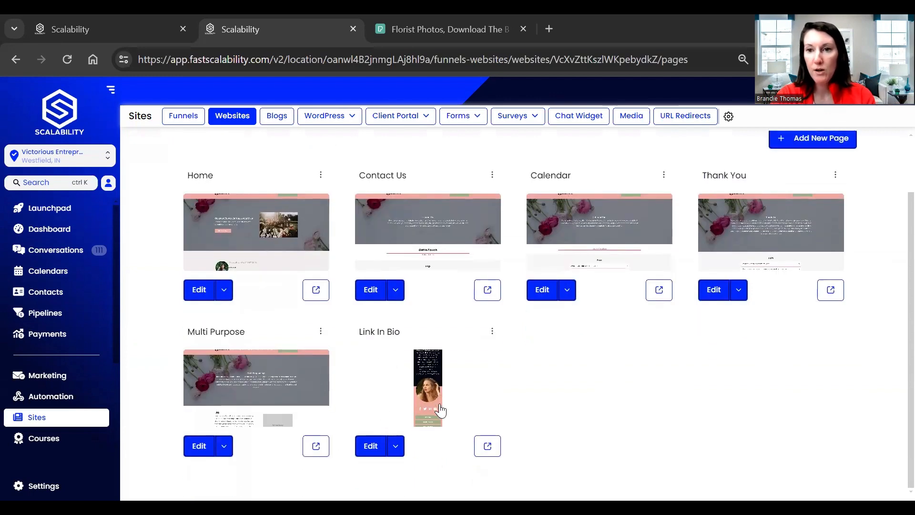
{"action": "scroll", "coordinate": [443, 417], "scroll_direction": "up", "scroll_amount": 1}
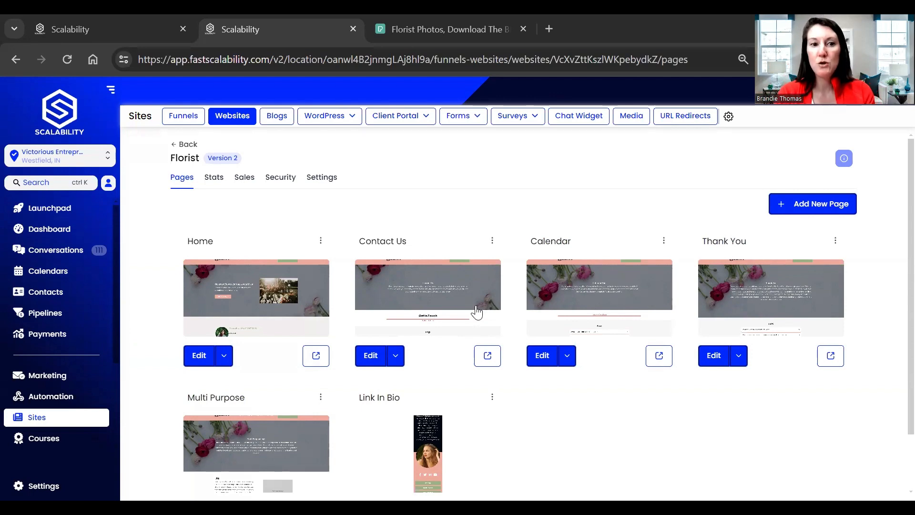
Step: Edit the Home page, select its header section and show the header's Advanced settings
{"action": "left_click", "coordinate": [199, 359]}
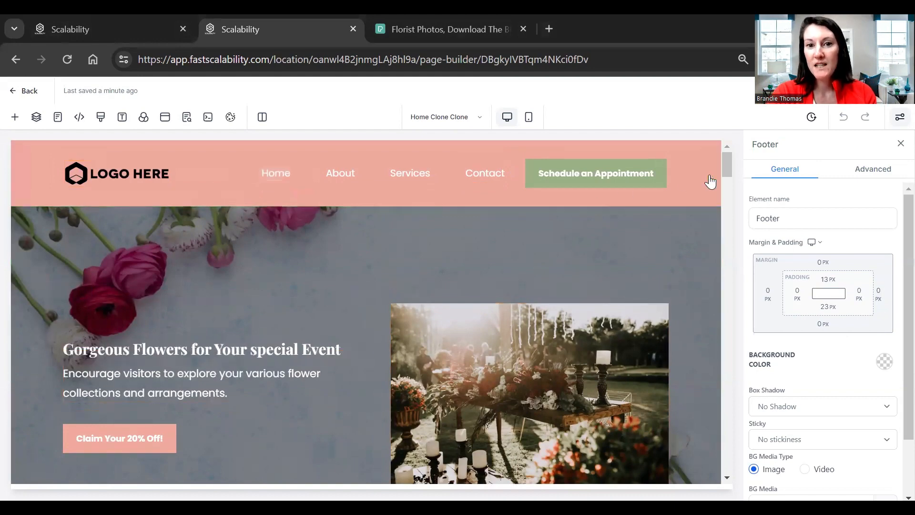
{"action": "left_click", "coordinate": [680, 145]}
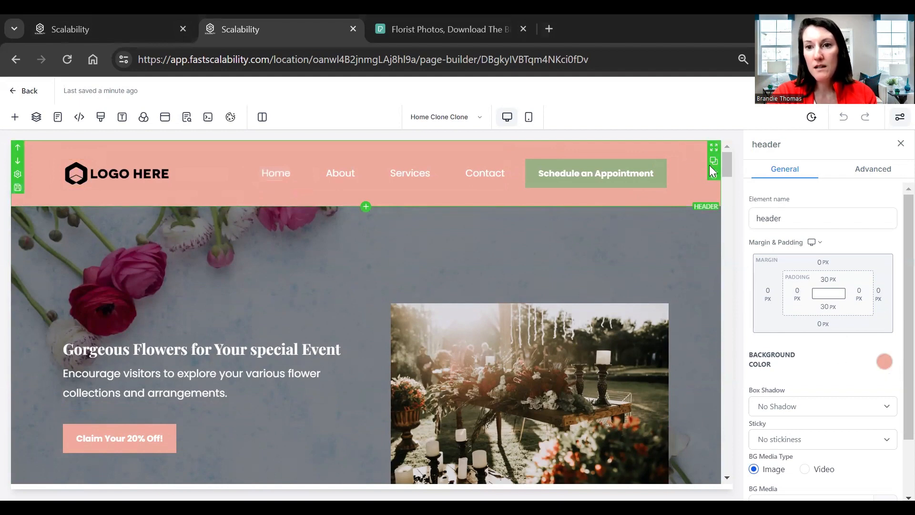
{"action": "scroll", "coordinate": [832, 426], "scroll_direction": "down", "scroll_amount": 2}
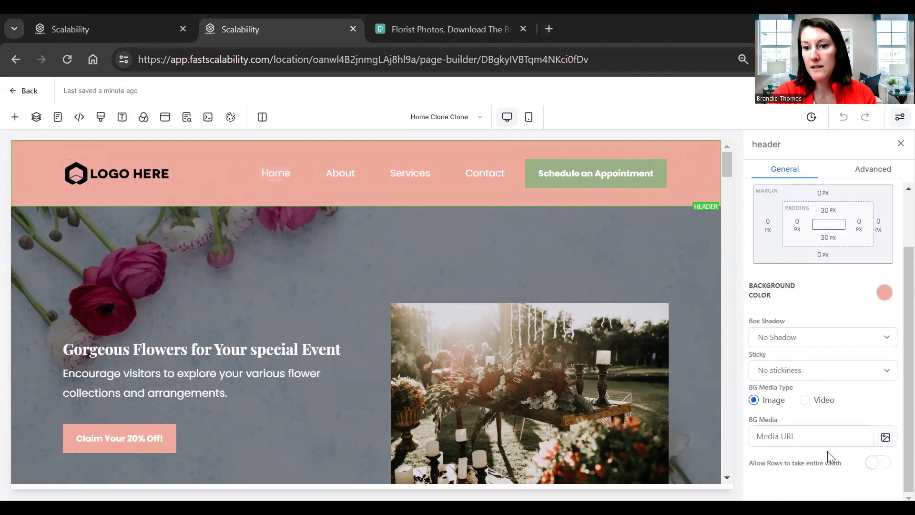
{"action": "scroll", "coordinate": [841, 439], "scroll_direction": "up", "scroll_amount": 2}
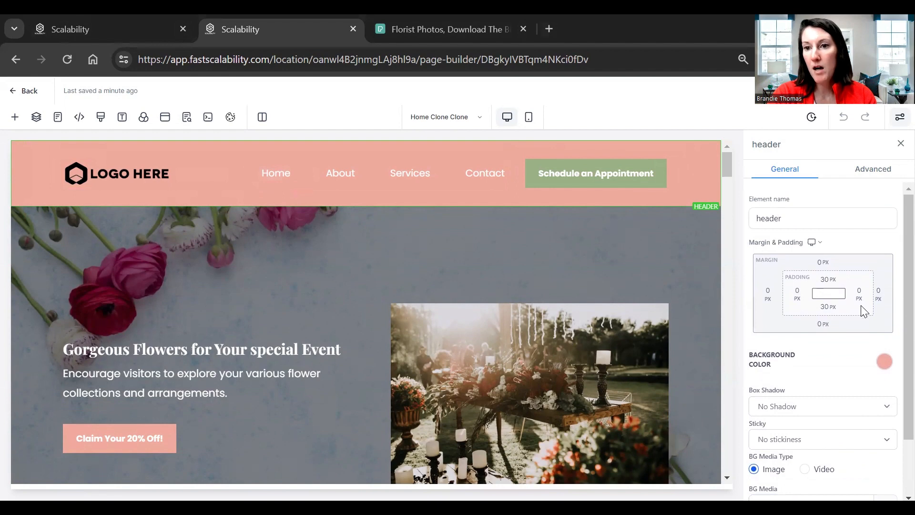
{"action": "left_click", "coordinate": [869, 174]}
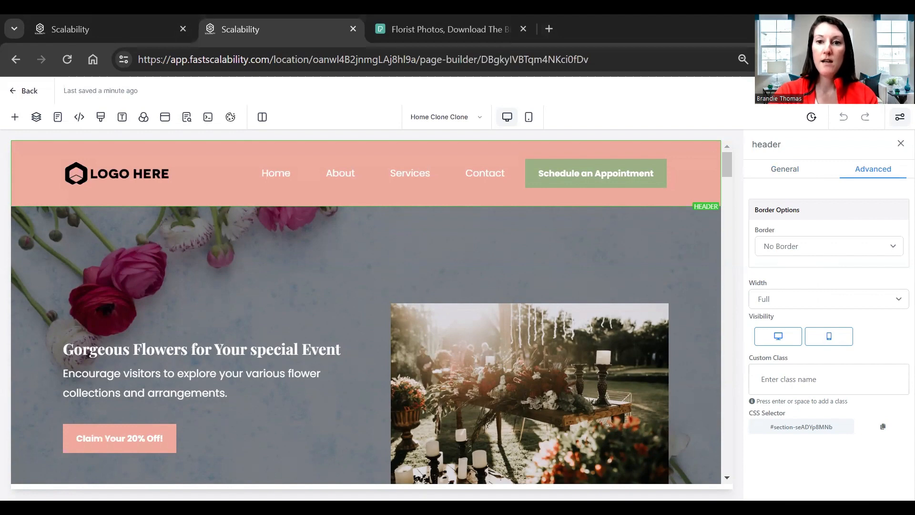
Step: Add a custom header background colour, 'My Custom Color 19', with its picker open at #000000
{"action": "left_click", "coordinate": [801, 174]}
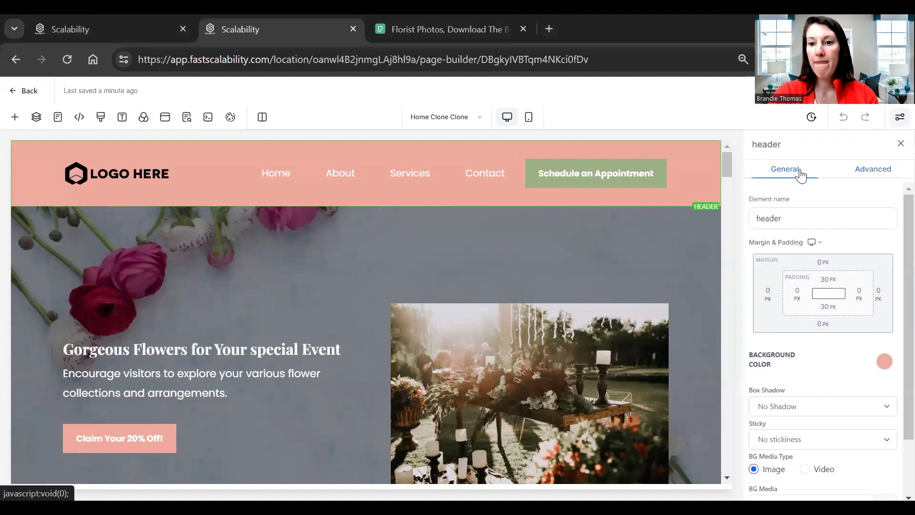
{"action": "left_click", "coordinate": [883, 362]}
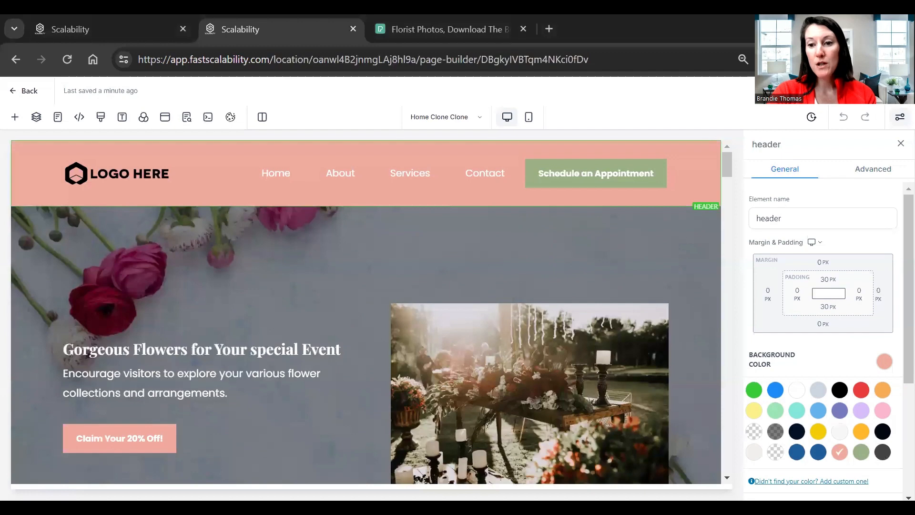
{"action": "left_click", "coordinate": [810, 481]}
{"action": "scroll", "coordinate": [815, 470], "scroll_direction": "down", "scroll_amount": 5}
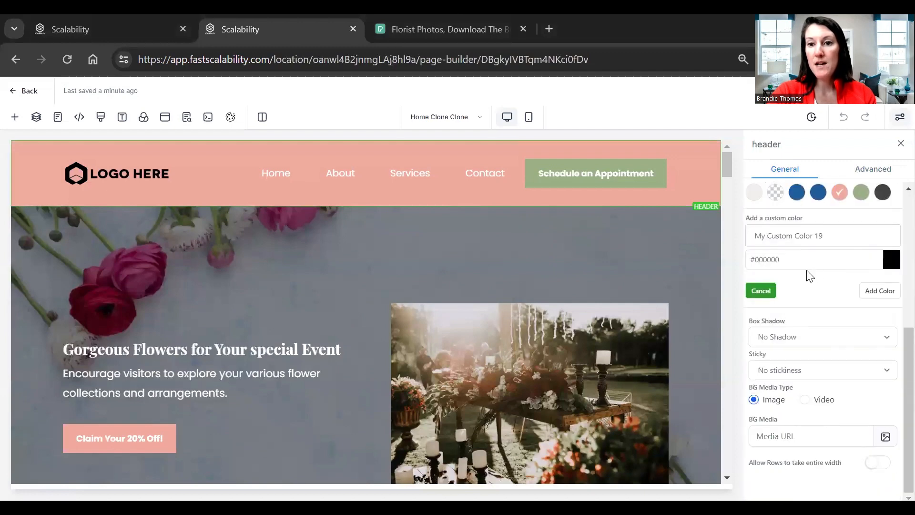
{"action": "double_click", "coordinate": [773, 260]}
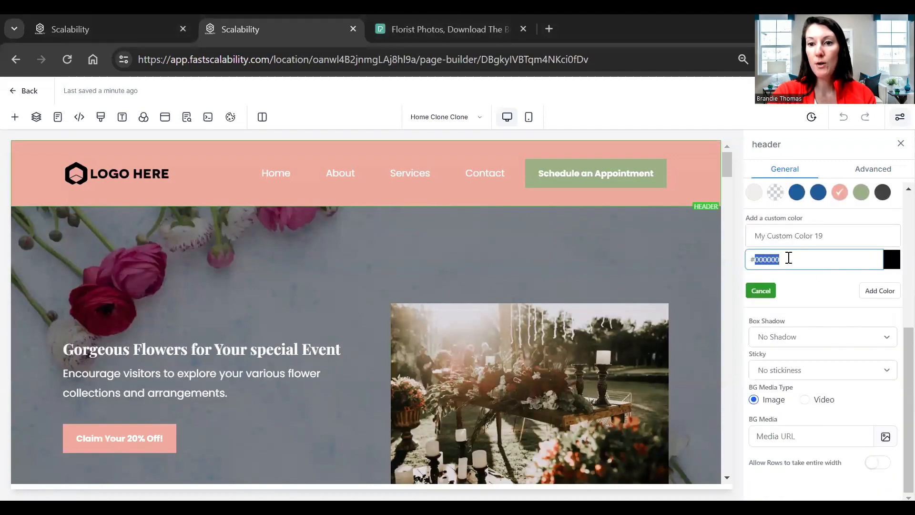
{"action": "left_click", "coordinate": [890, 263]}
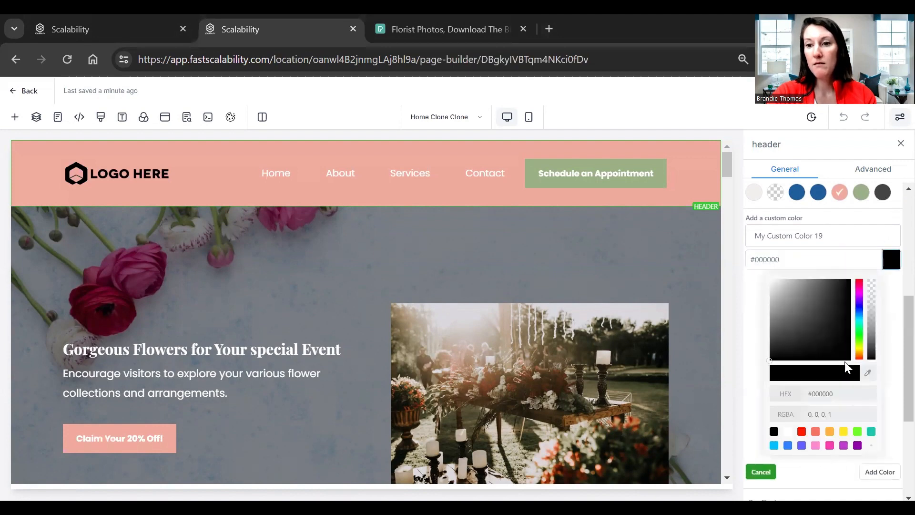
{"action": "left_click", "coordinate": [805, 261]}
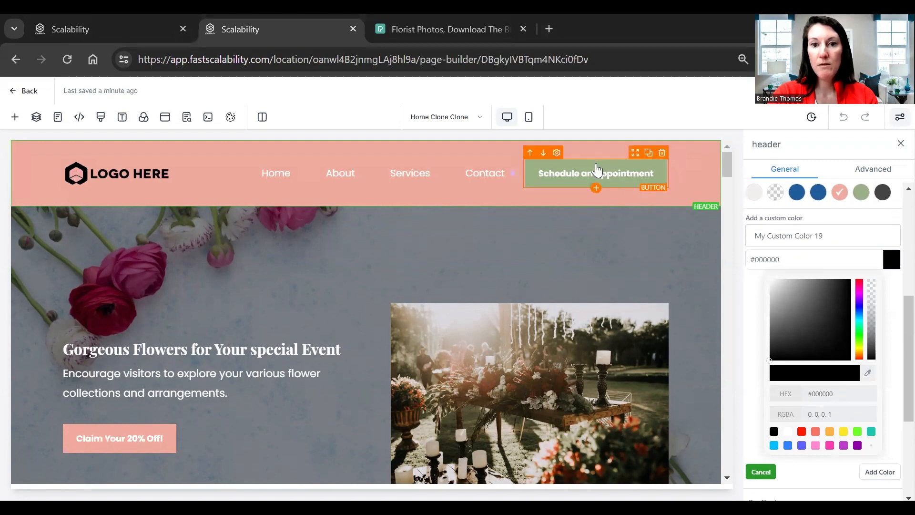
Step: Review the Schedule an Appointment button and the About and services sections
{"action": "left_click", "coordinate": [557, 160]}
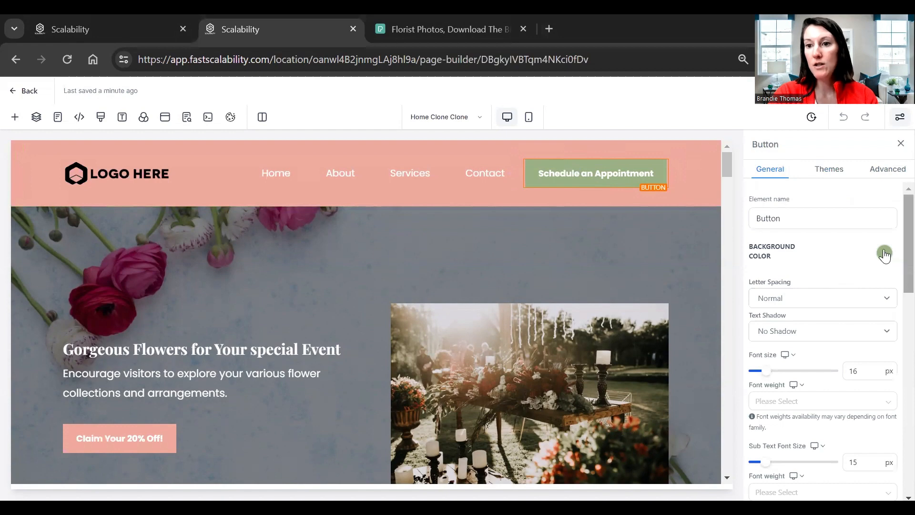
{"action": "scroll", "coordinate": [895, 286], "scroll_direction": "down", "scroll_amount": 3}
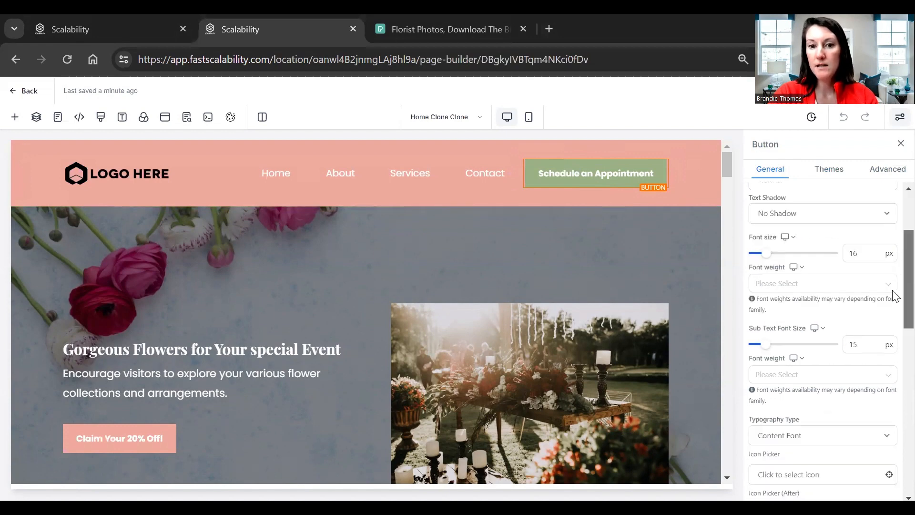
{"action": "scroll", "coordinate": [895, 296], "scroll_direction": "down", "scroll_amount": 2}
{"action": "scroll", "coordinate": [634, 302], "scroll_direction": "down", "scroll_amount": 3}
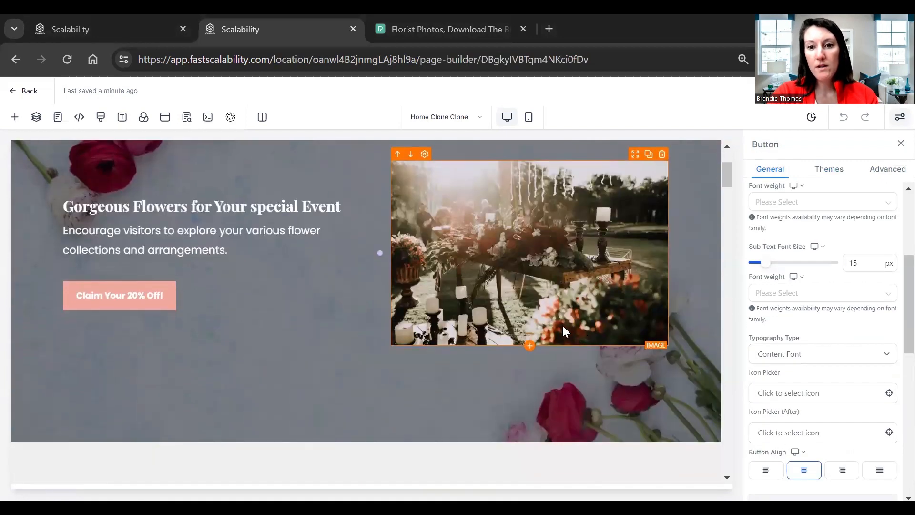
{"action": "scroll", "coordinate": [620, 396], "scroll_direction": "up", "scroll_amount": 2}
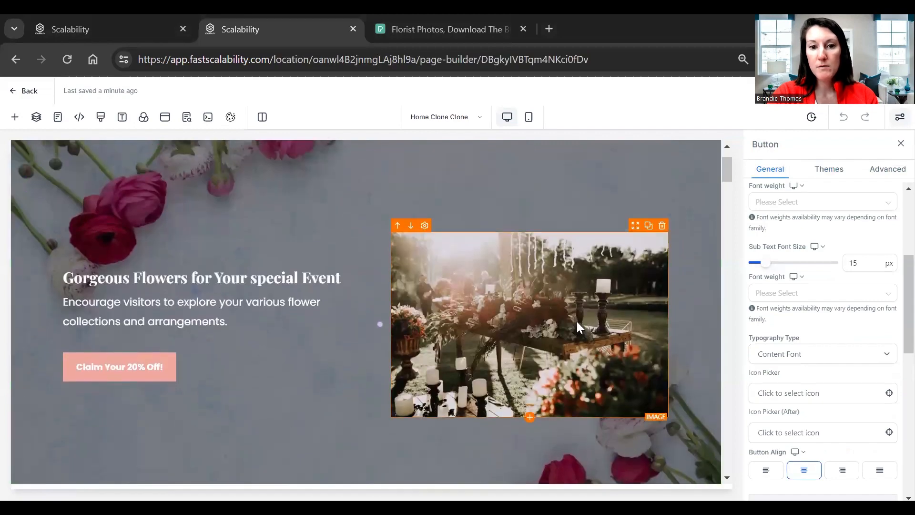
Step: Inspect the hero's event photo settings, then go to the Pexels 'florist' photo search
{"action": "left_click", "coordinate": [577, 322]}
{"action": "scroll", "coordinate": [577, 322], "scroll_direction": "down", "scroll_amount": 5}
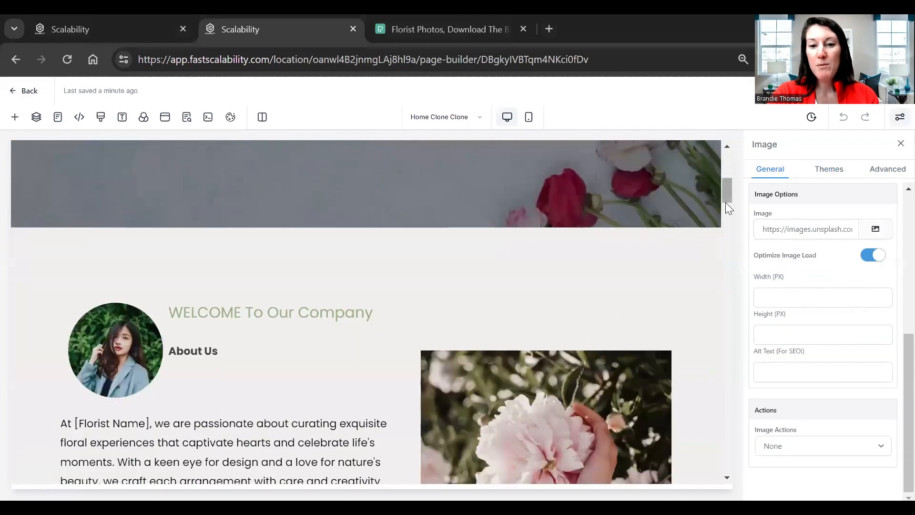
{"action": "scroll", "coordinate": [726, 202], "scroll_direction": "down", "scroll_amount": 10}
{"action": "scroll", "coordinate": [733, 215], "scroll_direction": "up", "scroll_amount": 5}
{"action": "scroll", "coordinate": [736, 198], "scroll_direction": "up", "scroll_amount": 5}
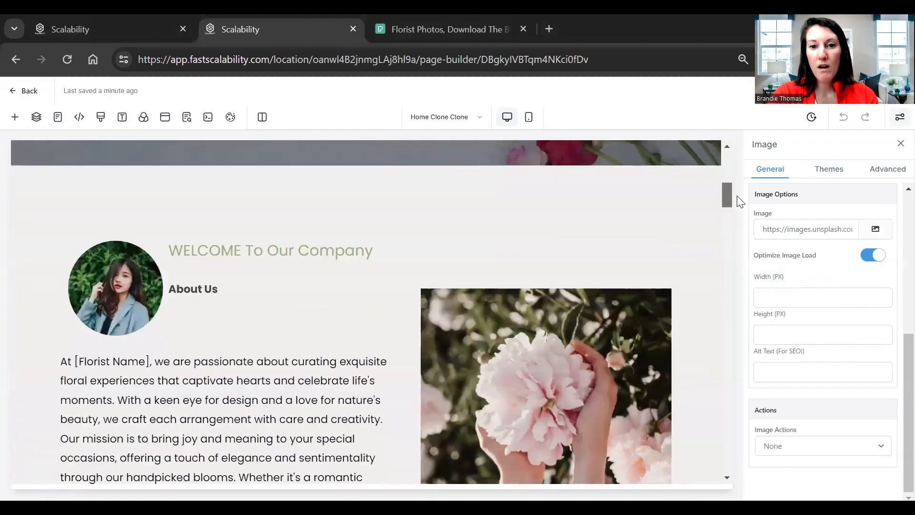
{"action": "scroll", "coordinate": [734, 208], "scroll_direction": "down", "scroll_amount": 4}
{"action": "scroll", "coordinate": [739, 205], "scroll_direction": "up", "scroll_amount": 3}
{"action": "left_click_drag", "start_coordinate": [727, 200], "coordinate": [726, 279]}
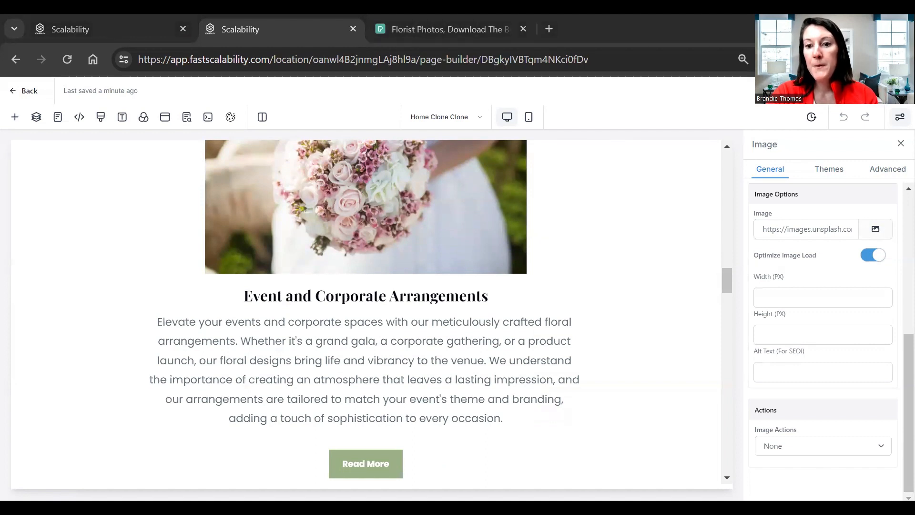
{"action": "left_click", "coordinate": [435, 31]}
Step: Browse the Pexels 'florist' search results for a suitable photo
{"action": "left_click", "coordinate": [195, 108]}
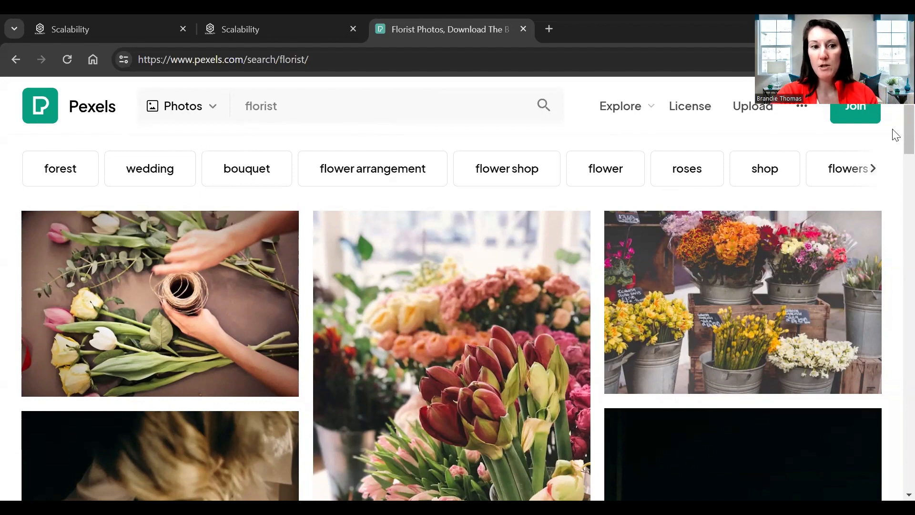
{"action": "scroll", "coordinate": [897, 135], "scroll_direction": "down", "scroll_amount": 10}
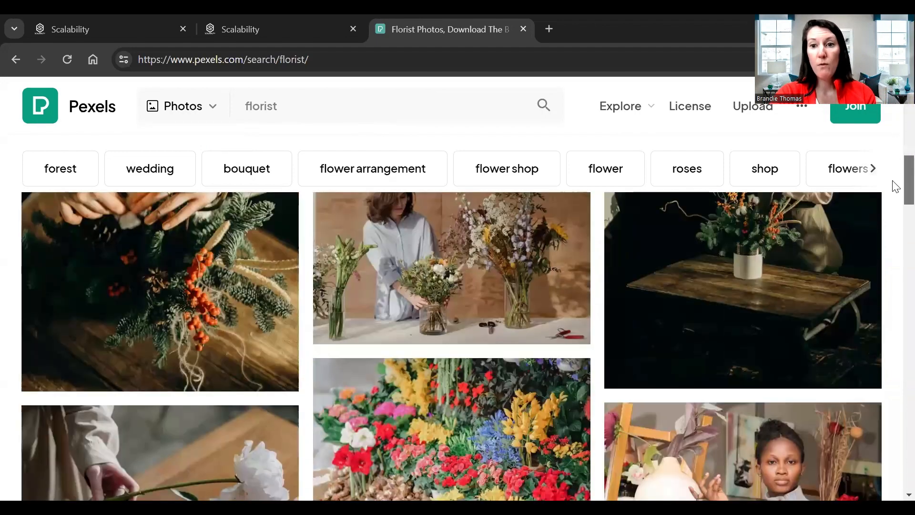
{"action": "scroll", "coordinate": [896, 208], "scroll_direction": "down", "scroll_amount": 4}
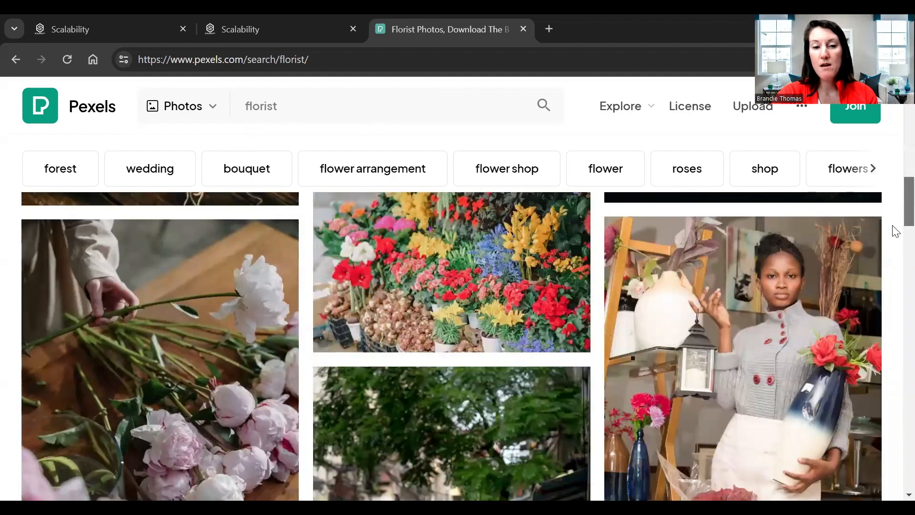
{"action": "scroll", "coordinate": [897, 233], "scroll_direction": "down", "scroll_amount": 3}
{"action": "scroll", "coordinate": [896, 251], "scroll_direction": "down", "scroll_amount": 4}
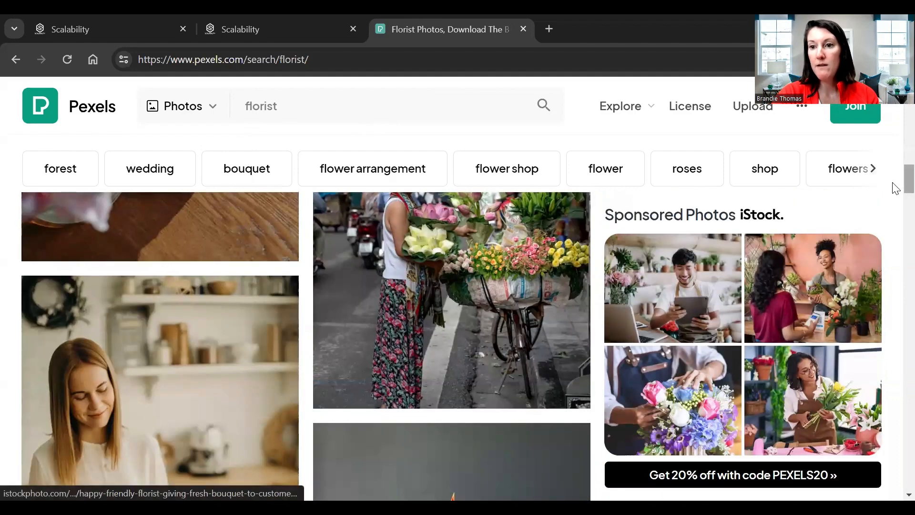
{"action": "scroll", "coordinate": [896, 197], "scroll_direction": "down", "scroll_amount": 1}
{"action": "scroll", "coordinate": [897, 198], "scroll_direction": "down", "scroll_amount": 1}
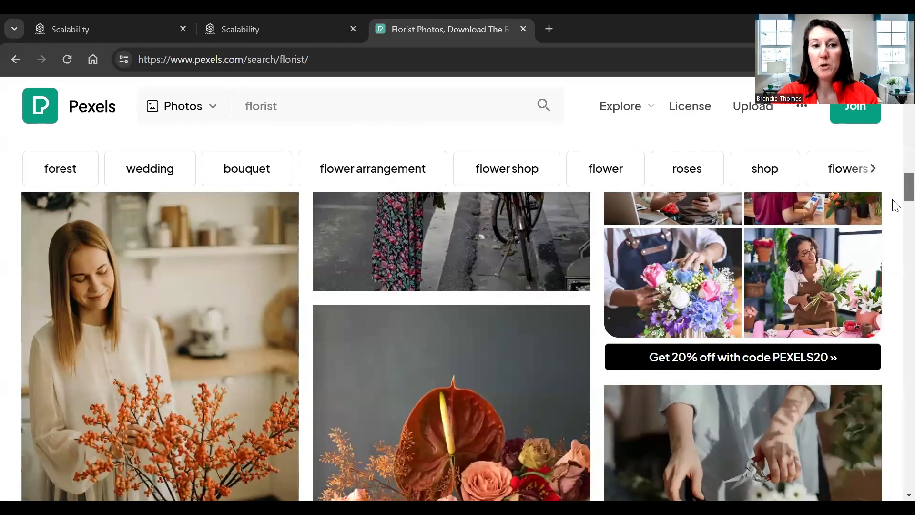
{"action": "scroll", "coordinate": [896, 206], "scroll_direction": "down", "scroll_amount": 2}
{"action": "scroll", "coordinate": [897, 209], "scroll_direction": "down", "scroll_amount": 6}
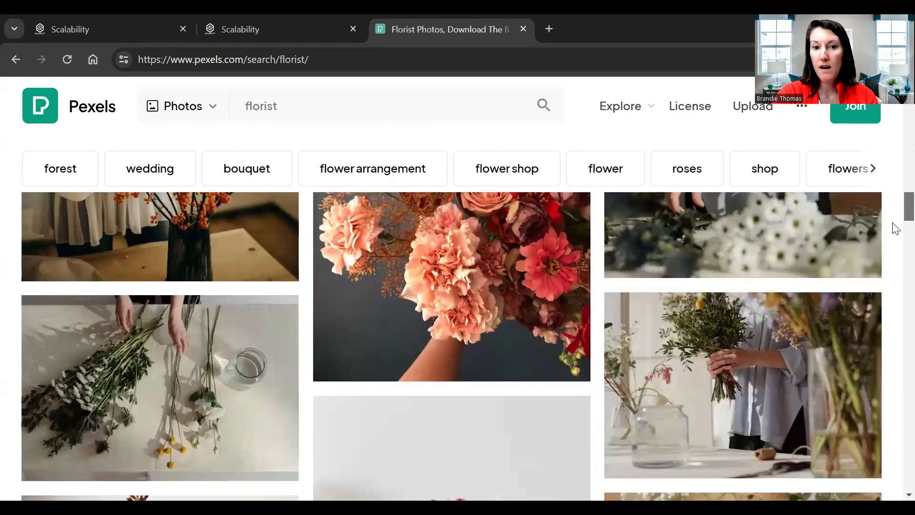
{"action": "scroll", "coordinate": [896, 239], "scroll_direction": "down", "scroll_amount": 3}
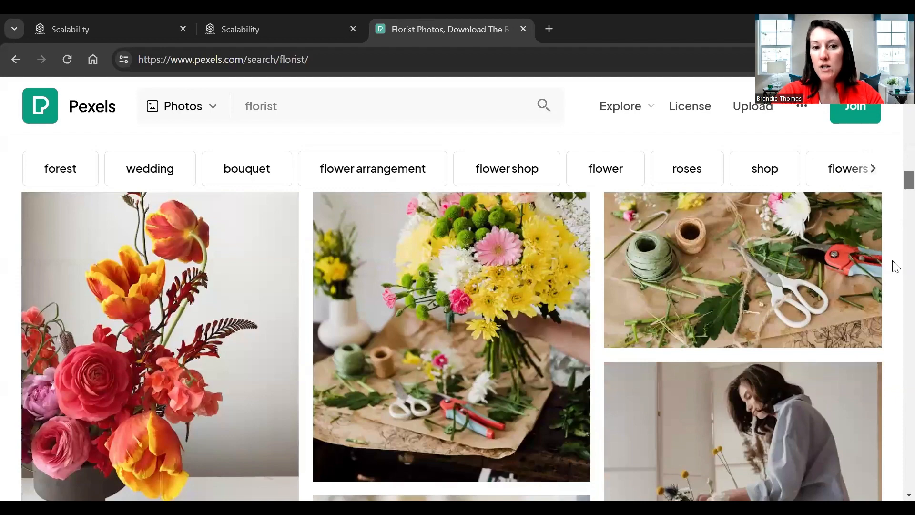
{"action": "scroll", "coordinate": [896, 273], "scroll_direction": "down", "scroll_amount": 6}
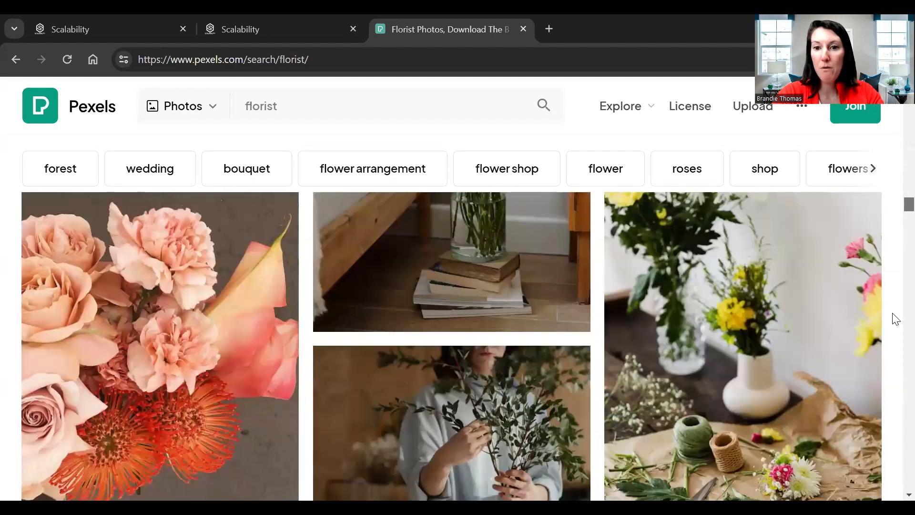
{"action": "scroll", "coordinate": [896, 318], "scroll_direction": "down", "scroll_amount": 5}
{"action": "scroll", "coordinate": [897, 329], "scroll_direction": "down", "scroll_amount": 4}
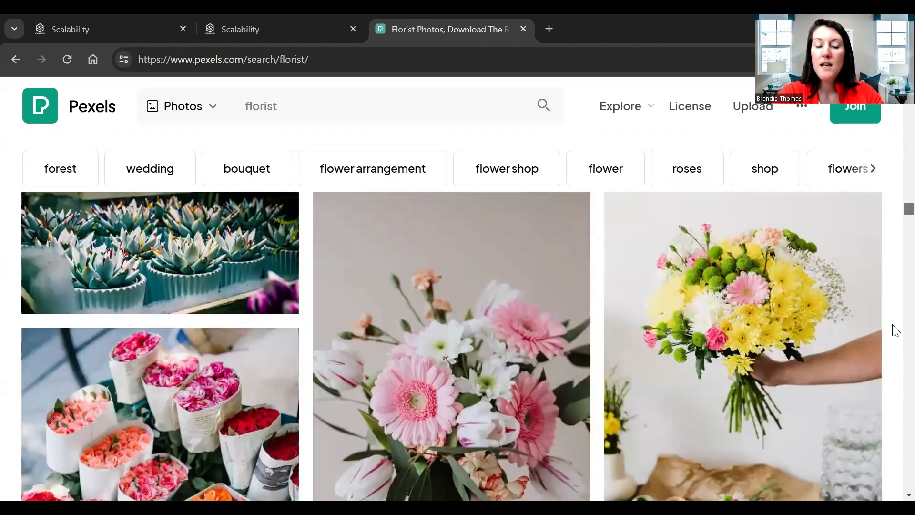
{"action": "scroll", "coordinate": [896, 330], "scroll_direction": "down", "scroll_amount": 3}
{"action": "scroll", "coordinate": [896, 329], "scroll_direction": "down", "scroll_amount": 2}
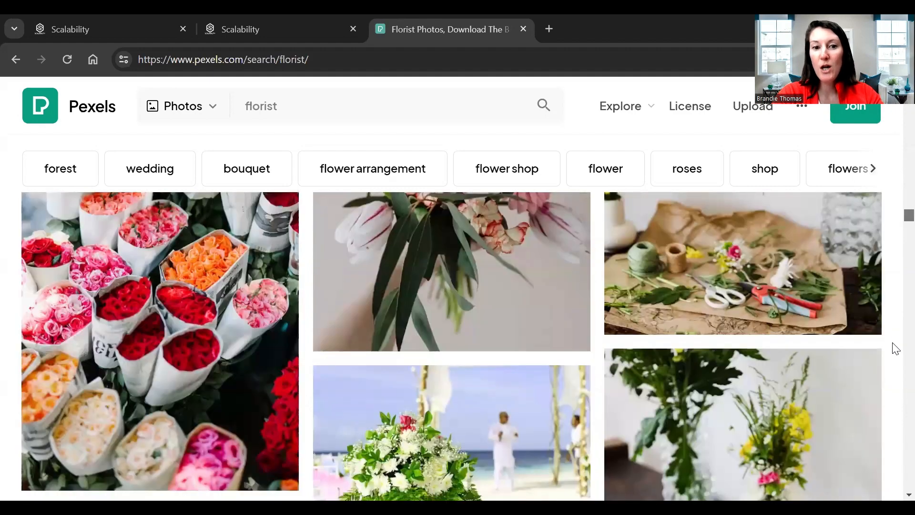
{"action": "scroll", "coordinate": [896, 349], "scroll_direction": "down", "scroll_amount": 6}
{"action": "scroll", "coordinate": [465, 429], "scroll_direction": "down", "scroll_amount": 3}
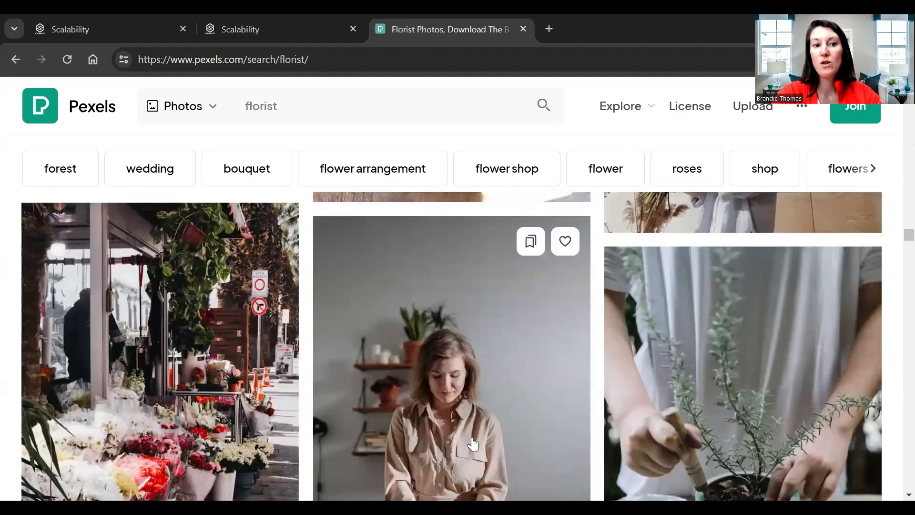
{"action": "scroll", "coordinate": [736, 393], "scroll_direction": "down", "scroll_amount": 8}
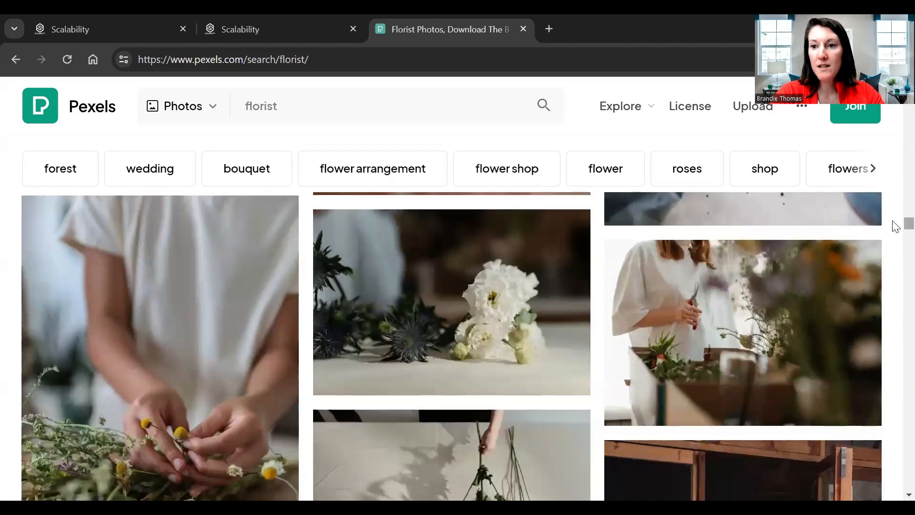
{"action": "scroll", "coordinate": [896, 229], "scroll_direction": "down", "scroll_amount": 5}
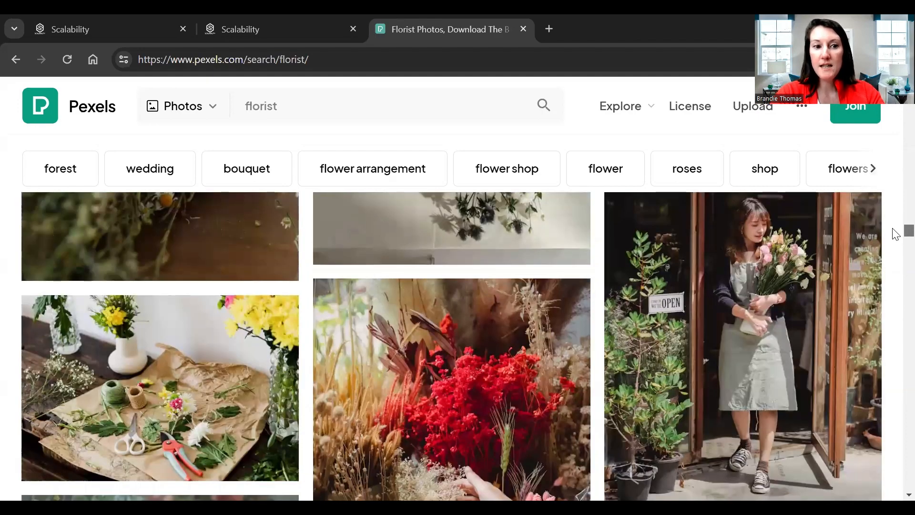
{"action": "scroll", "coordinate": [894, 229], "scroll_direction": "up", "scroll_amount": 10}
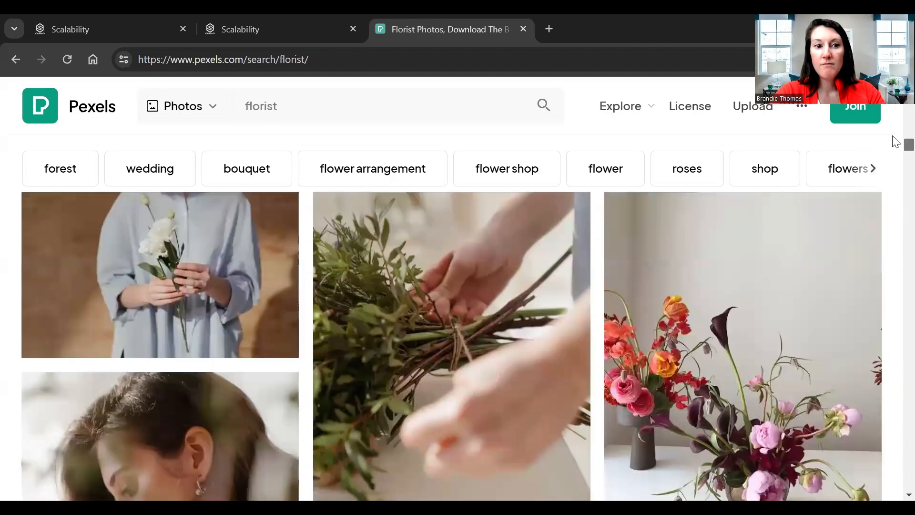
{"action": "scroll", "coordinate": [897, 114], "scroll_direction": "up", "scroll_amount": 5}
{"action": "scroll", "coordinate": [897, 110], "scroll_direction": "up", "scroll_amount": 3}
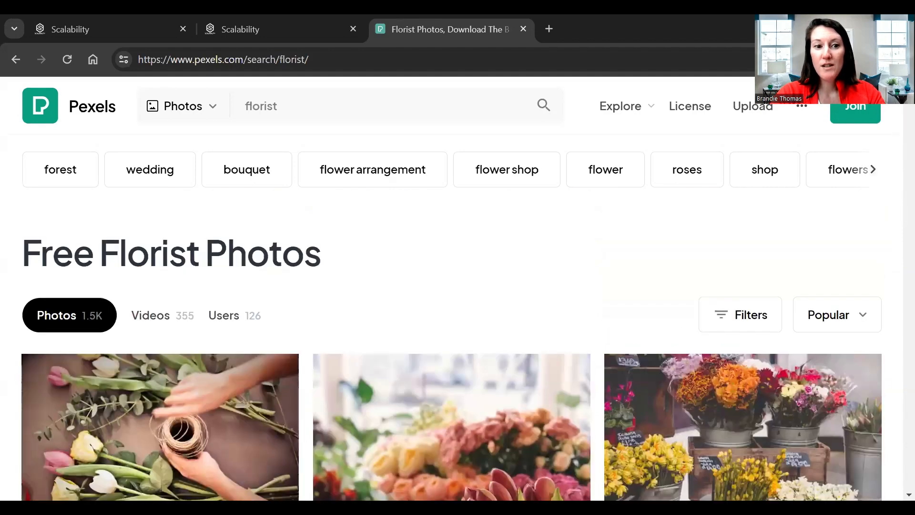
{"action": "scroll", "coordinate": [896, 107], "scroll_direction": "down", "scroll_amount": 5}
{"action": "scroll", "coordinate": [465, 334], "scroll_direction": "up", "scroll_amount": 3}
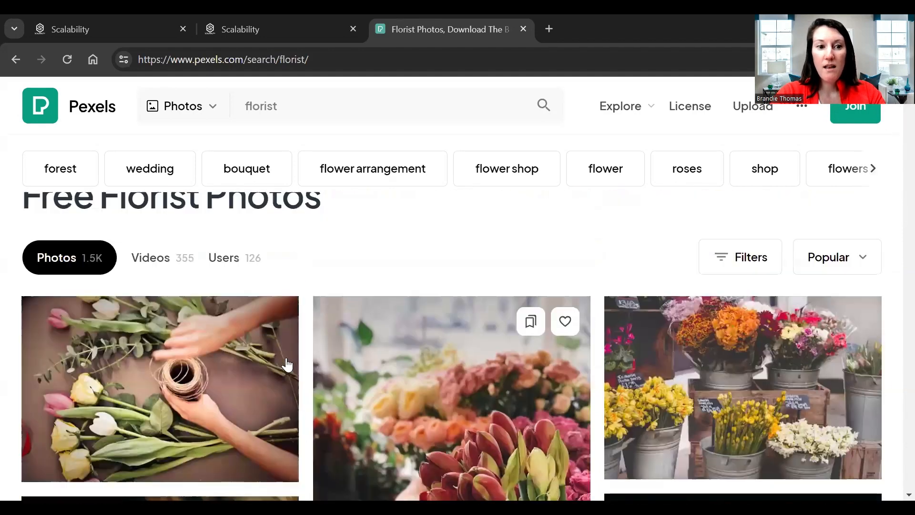
Step: Download the photo of hands tying tulips with twine as a JPEG into Downloads
{"action": "left_click", "coordinate": [248, 374]}
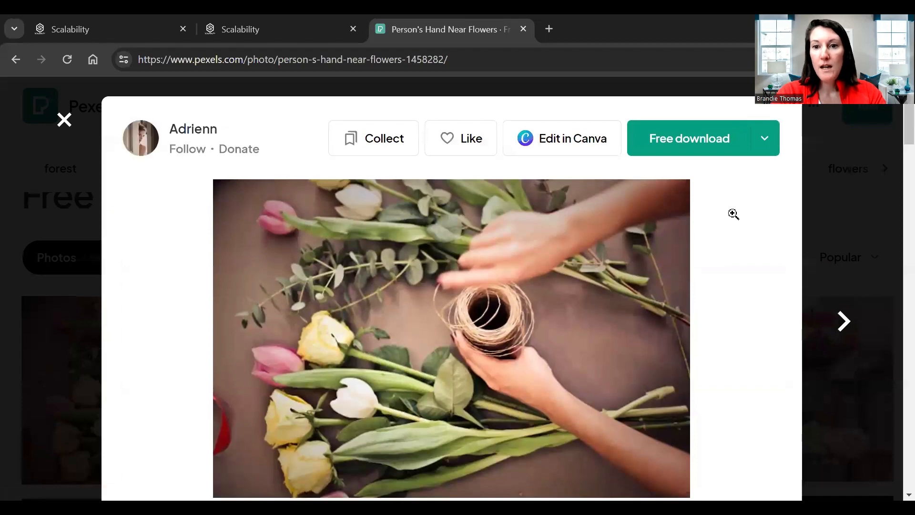
{"action": "left_click", "coordinate": [690, 139]}
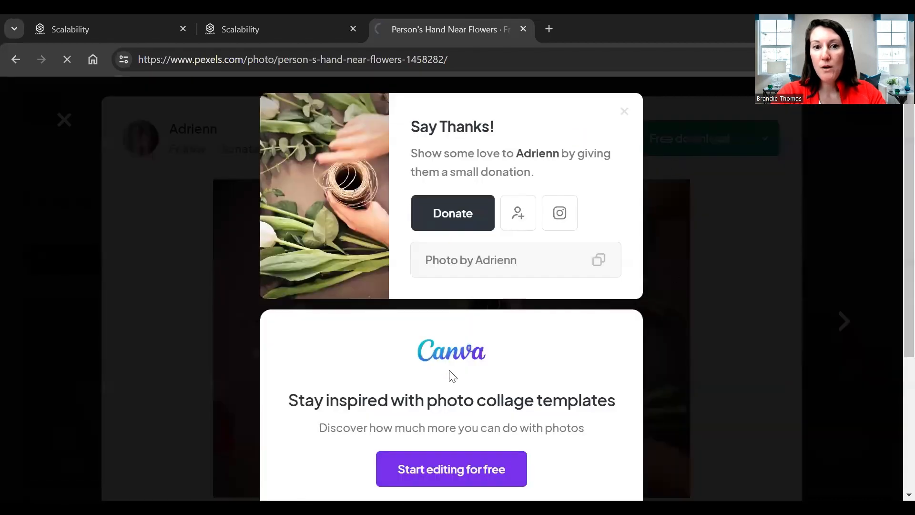
{"action": "scroll", "coordinate": [484, 302], "scroll_direction": "down", "scroll_amount": 2}
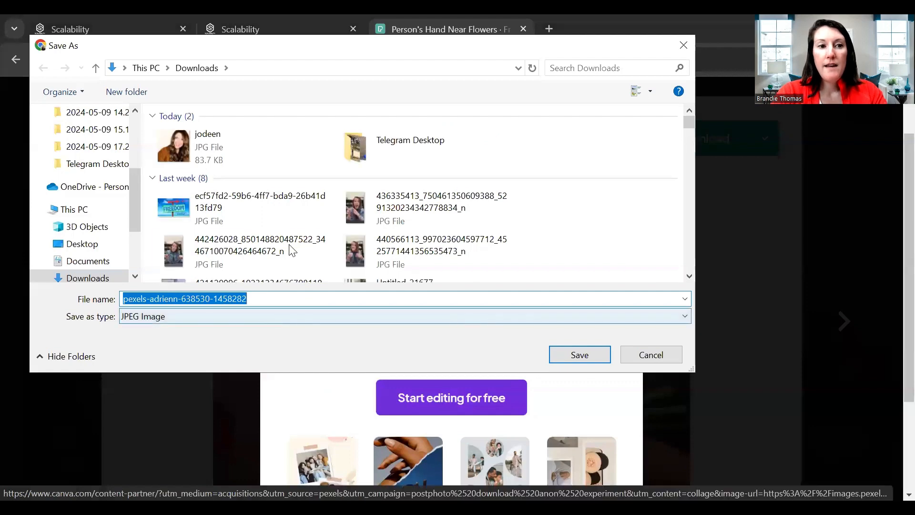
{"action": "left_click", "coordinate": [580, 355]}
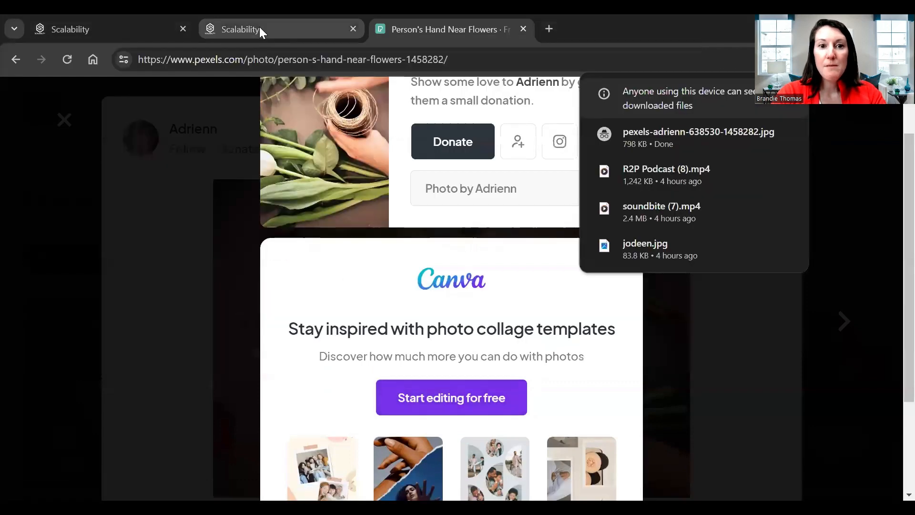
{"action": "left_click", "coordinate": [260, 30]}
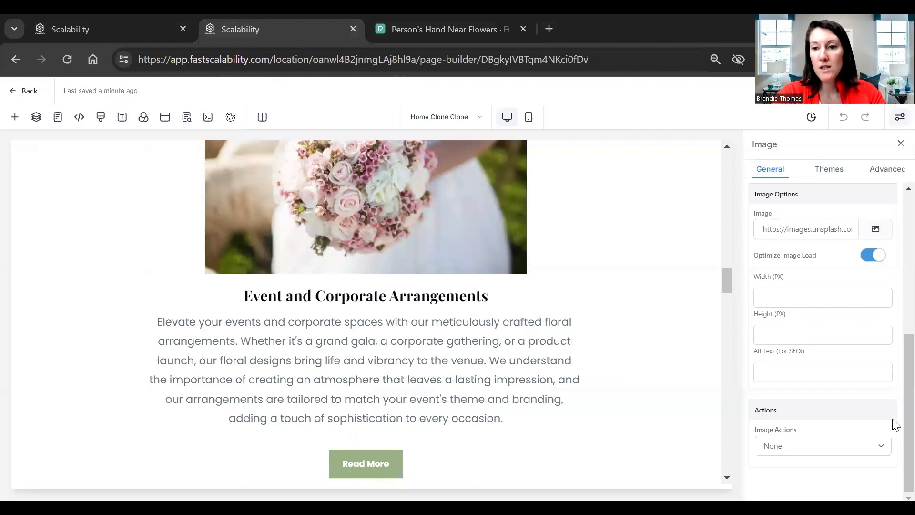
Step: Select the hero section and open the media library from its BG Media image setting
{"action": "scroll", "coordinate": [893, 378], "scroll_direction": "up", "scroll_amount": 5}
{"action": "scroll", "coordinate": [566, 219], "scroll_direction": "up", "scroll_amount": 5}
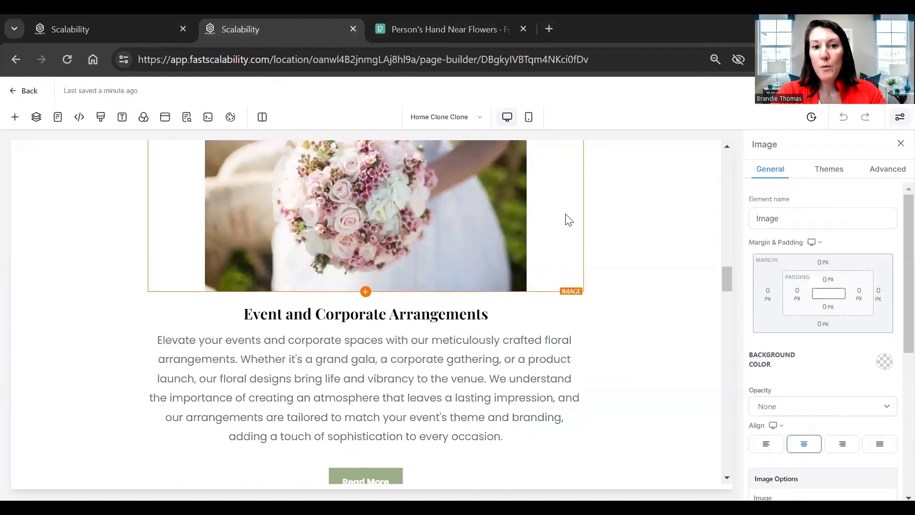
{"action": "scroll", "coordinate": [484, 415], "scroll_direction": "up", "scroll_amount": 5}
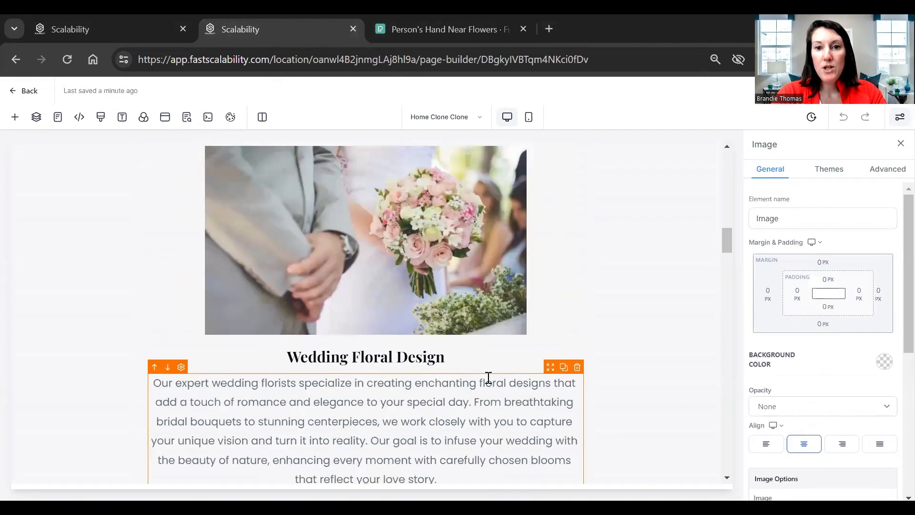
{"action": "left_click_drag", "start_coordinate": [893, 265], "coordinate": [897, 146]}
{"action": "scroll", "coordinate": [523, 200], "scroll_direction": "up", "scroll_amount": 10}
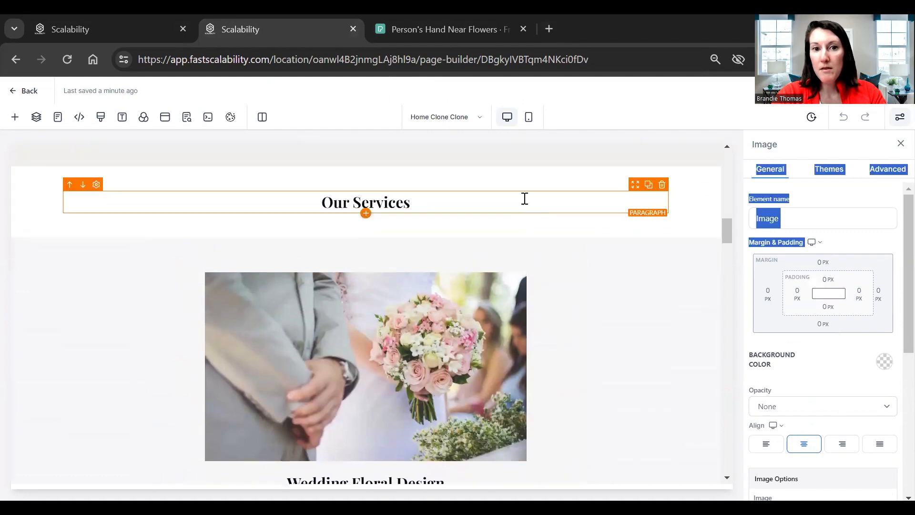
{"action": "scroll", "coordinate": [529, 211], "scroll_direction": "up", "scroll_amount": 6}
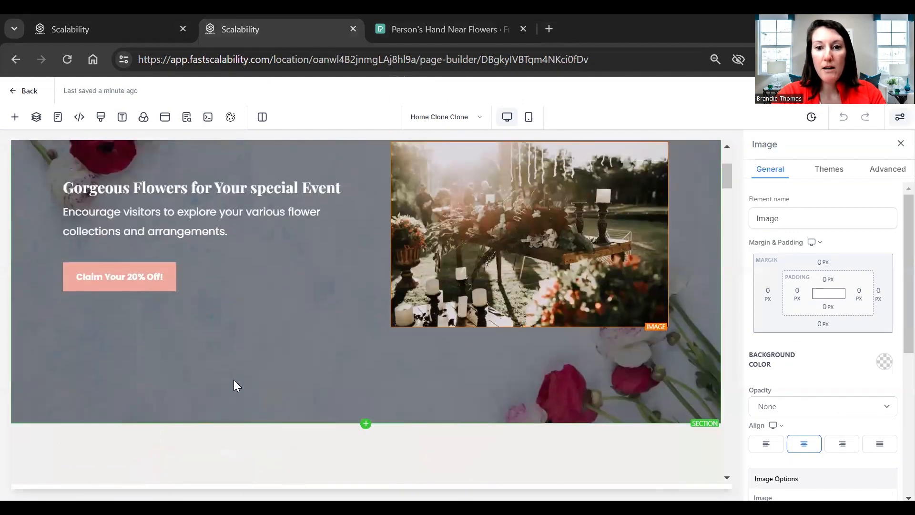
{"action": "left_click", "coordinate": [236, 387]}
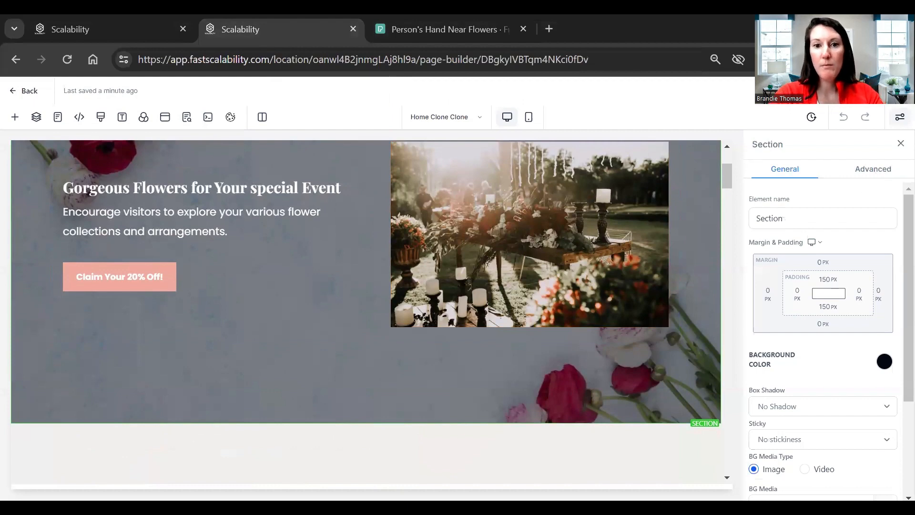
{"action": "scroll", "coordinate": [349, 287], "scroll_direction": "up", "scroll_amount": 3}
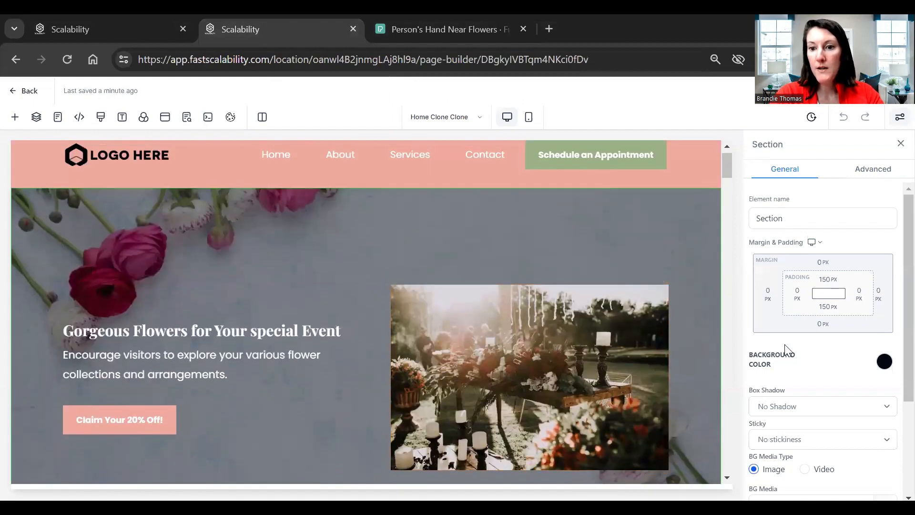
{"action": "scroll", "coordinate": [787, 348], "scroll_direction": "down", "scroll_amount": 3}
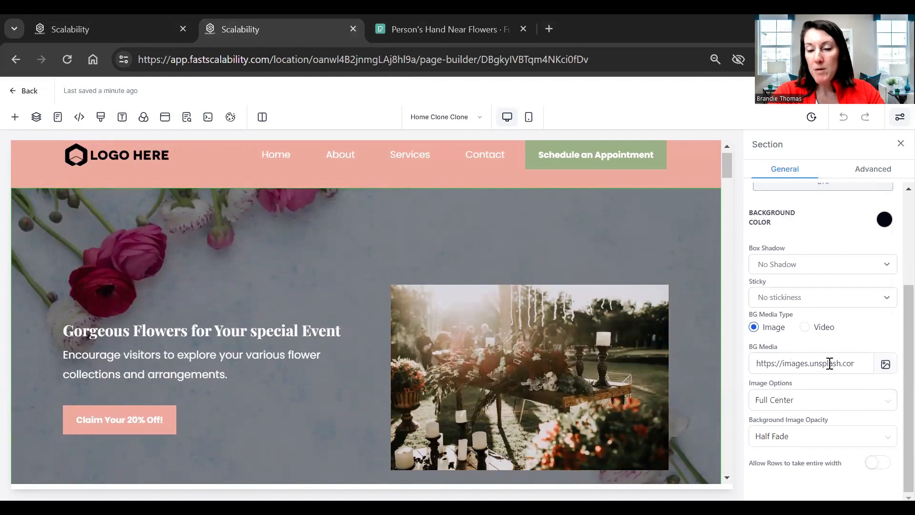
{"action": "left_click", "coordinate": [887, 367]}
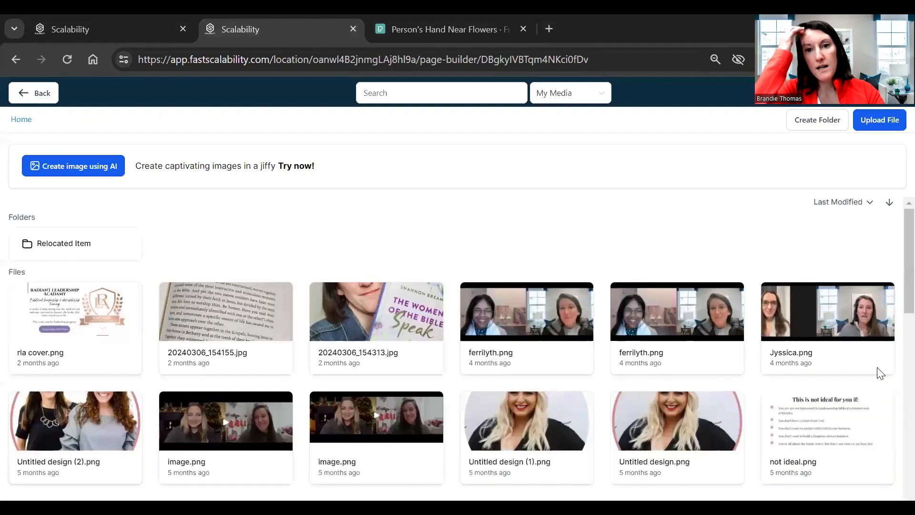
Step: Upload the Pexels hands-and-tulips JPG from Downloads and set it as the hero's BG Media
{"action": "left_click", "coordinate": [883, 116]}
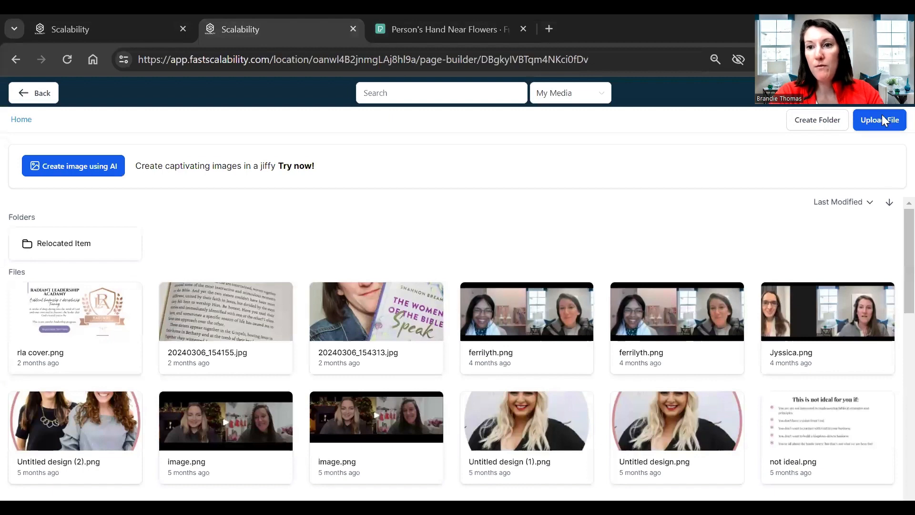
{"action": "left_click", "coordinate": [333, 137]}
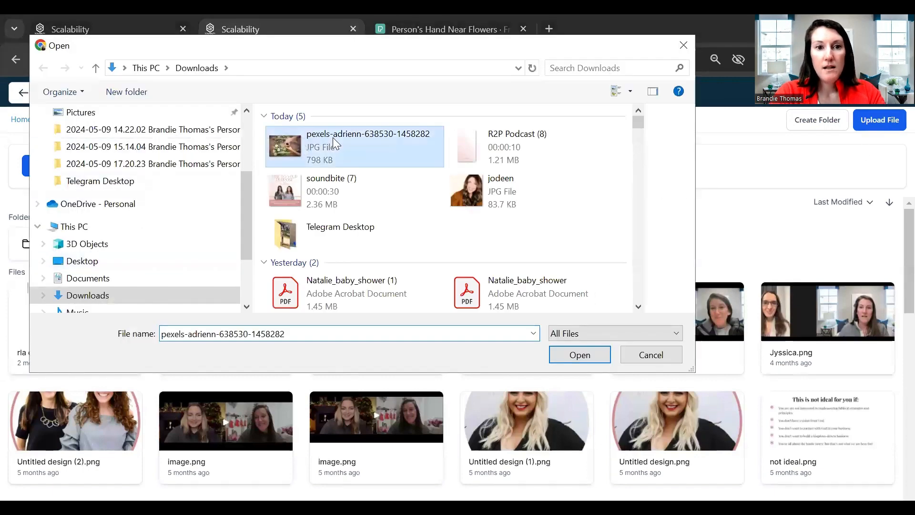
{"action": "left_click", "coordinate": [580, 354]}
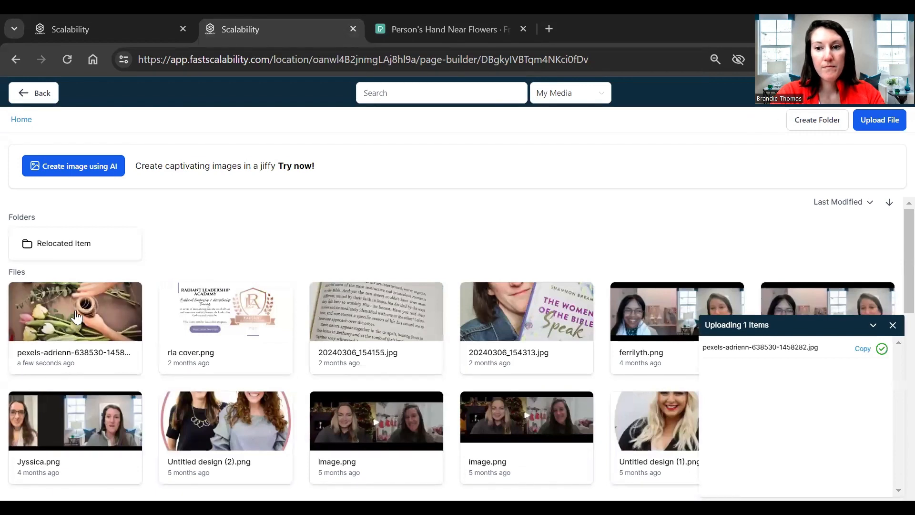
{"action": "left_click", "coordinate": [76, 317]}
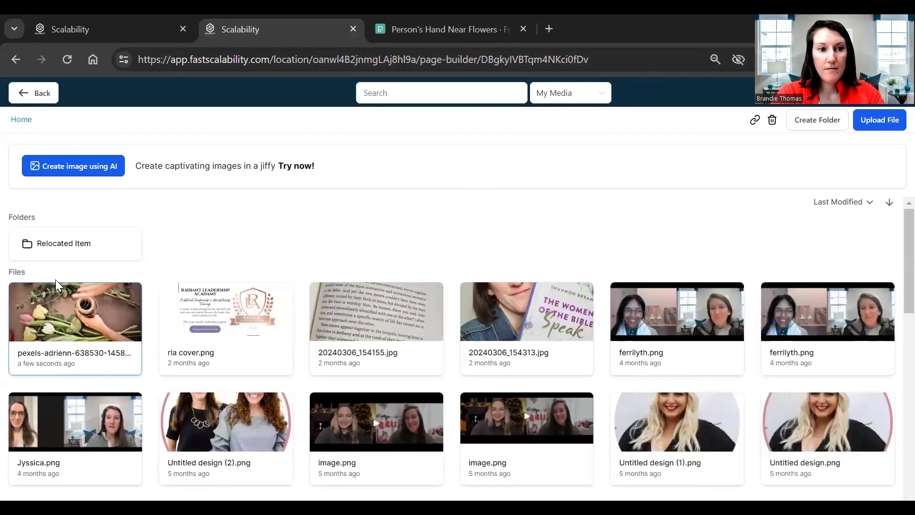
{"action": "left_click", "coordinate": [74, 335]}
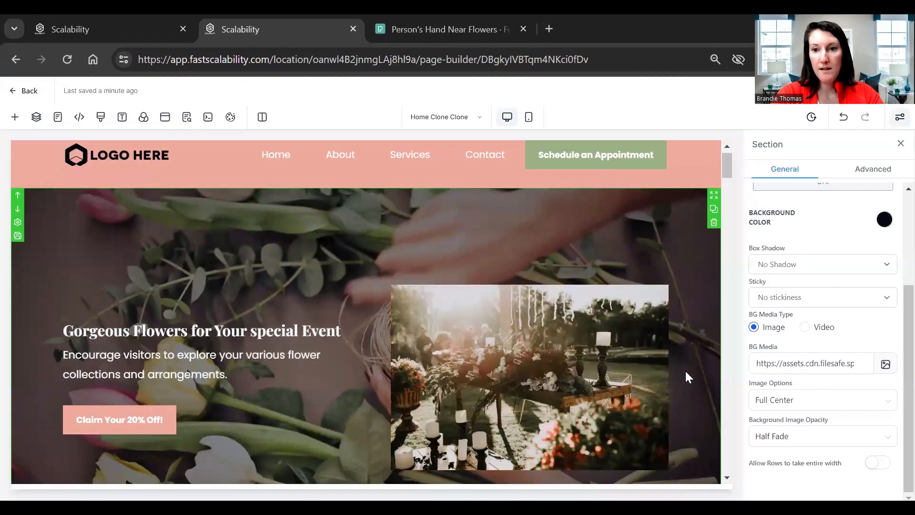
Step: Set the hero section's background colour to transparent
{"action": "scroll", "coordinate": [698, 380], "scroll_direction": "down", "scroll_amount": 2}
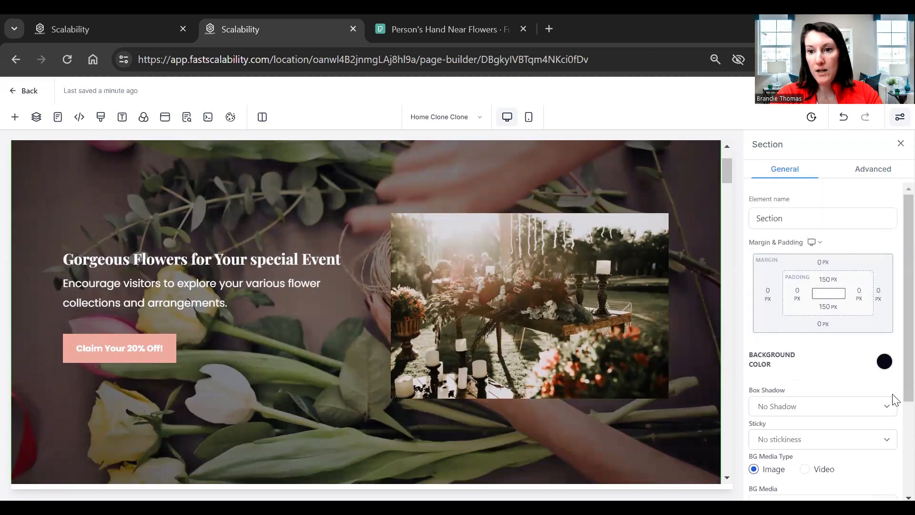
{"action": "left_click", "coordinate": [885, 363]}
{"action": "left_click", "coordinate": [885, 363]}
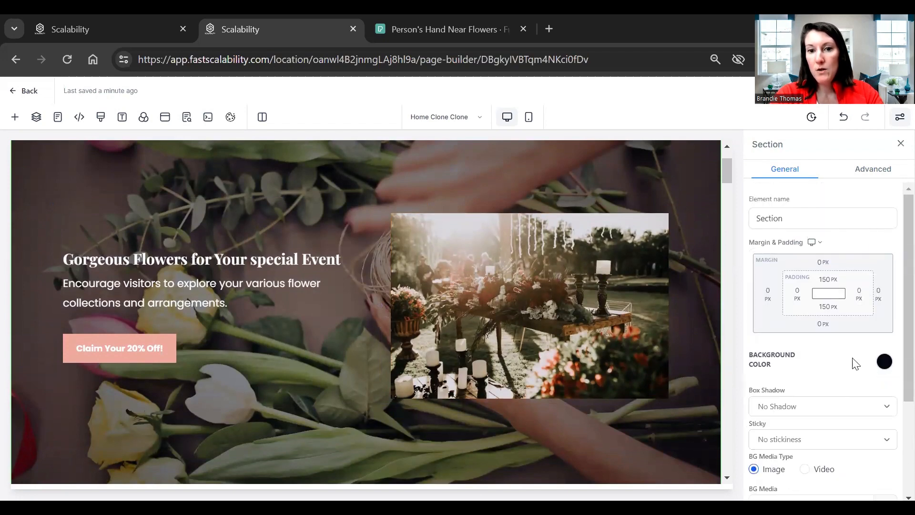
{"action": "scroll", "coordinate": [872, 329], "scroll_direction": "down", "scroll_amount": 3}
{"action": "left_click", "coordinate": [884, 222]}
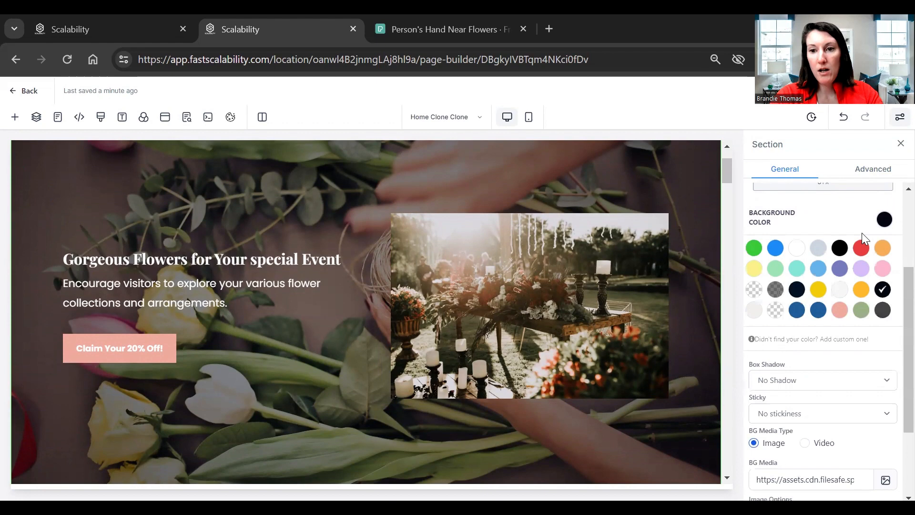
{"action": "left_click", "coordinate": [754, 290]}
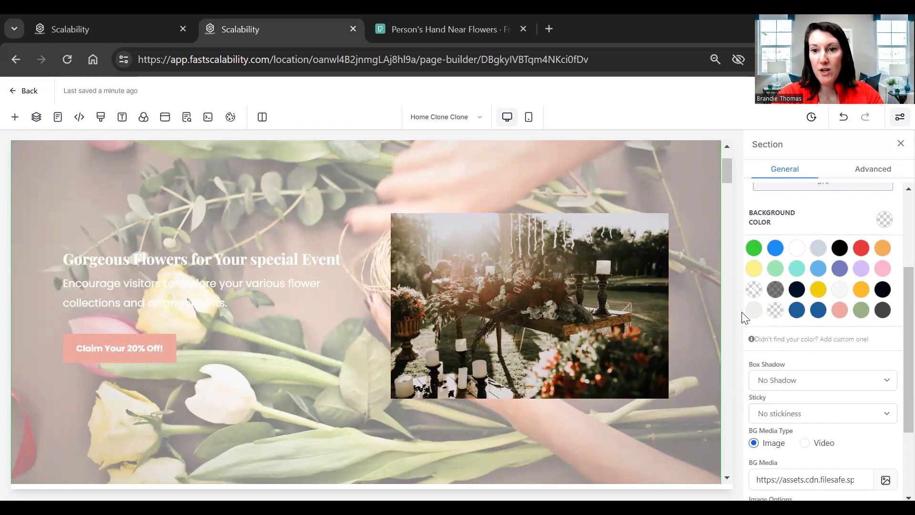
{"action": "left_click", "coordinate": [811, 223]}
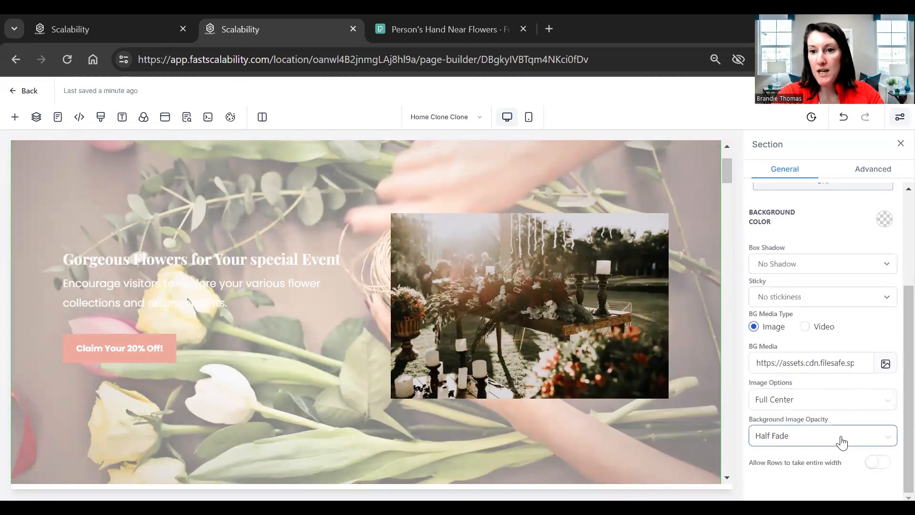
{"action": "scroll", "coordinate": [851, 424], "scroll_direction": "up", "scroll_amount": 2}
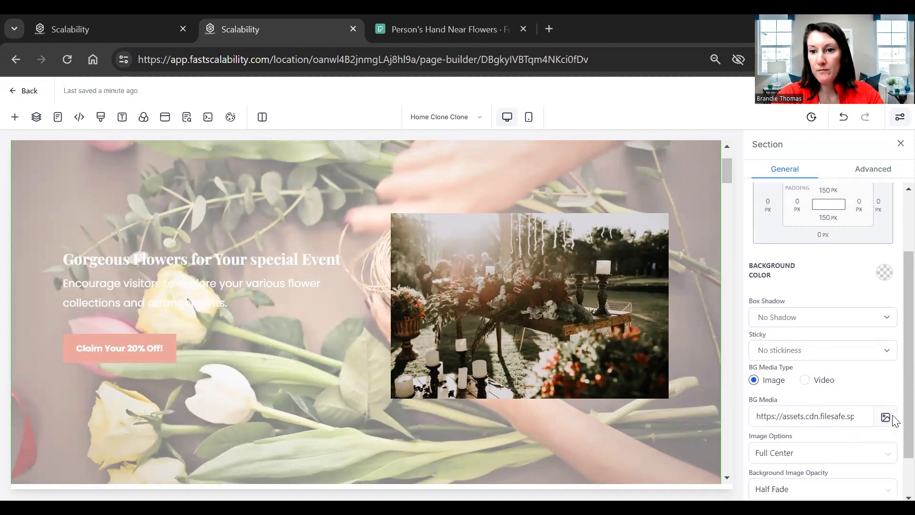
{"action": "scroll", "coordinate": [877, 420], "scroll_direction": "down", "scroll_amount": 2}
Step: Set the background image option to Full Center (Parallax), keeping Half Fade opacity
{"action": "left_click", "coordinate": [872, 405]}
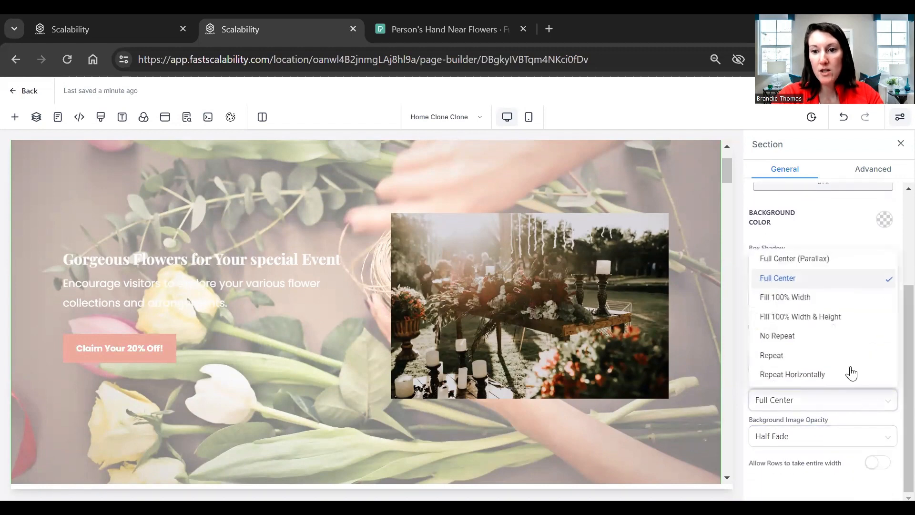
{"action": "left_click", "coordinate": [790, 299]}
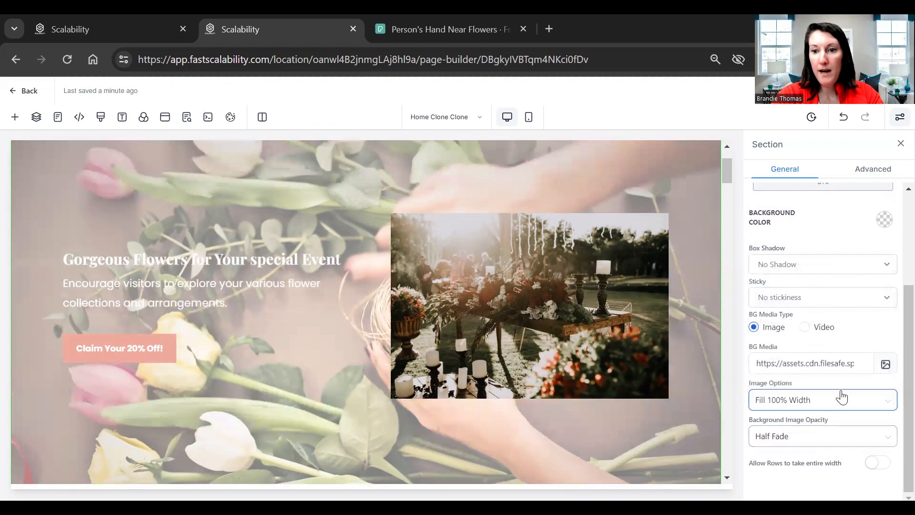
{"action": "left_click", "coordinate": [839, 400]}
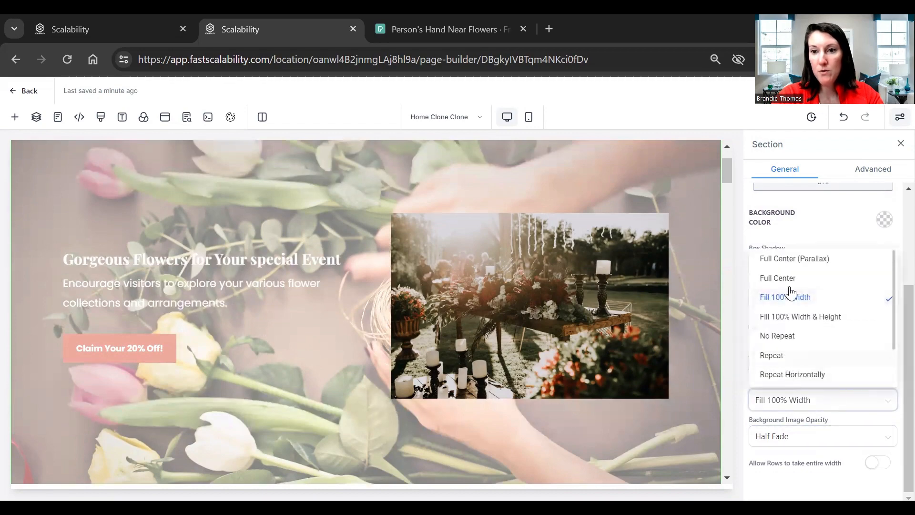
{"action": "left_click", "coordinate": [805, 262]}
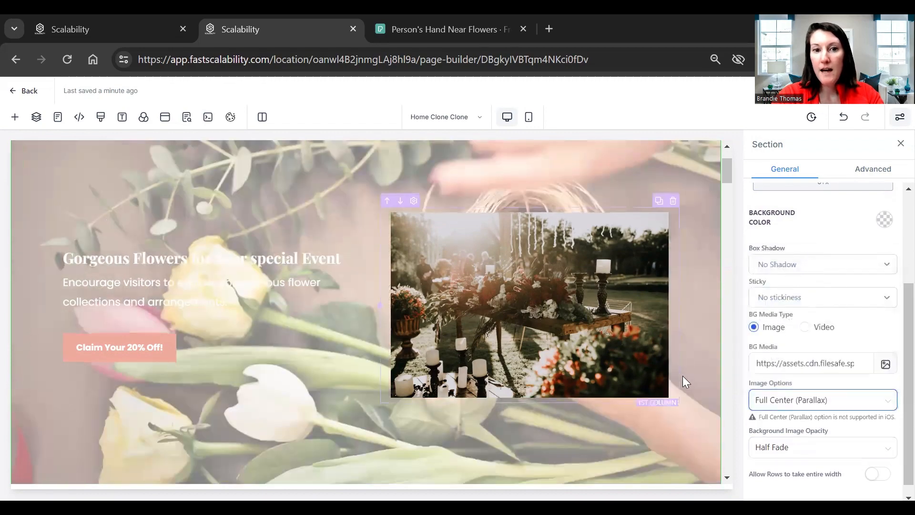
{"action": "scroll", "coordinate": [687, 374], "scroll_direction": "up", "scroll_amount": 2}
{"action": "scroll", "coordinate": [687, 375], "scroll_direction": "down", "scroll_amount": 6}
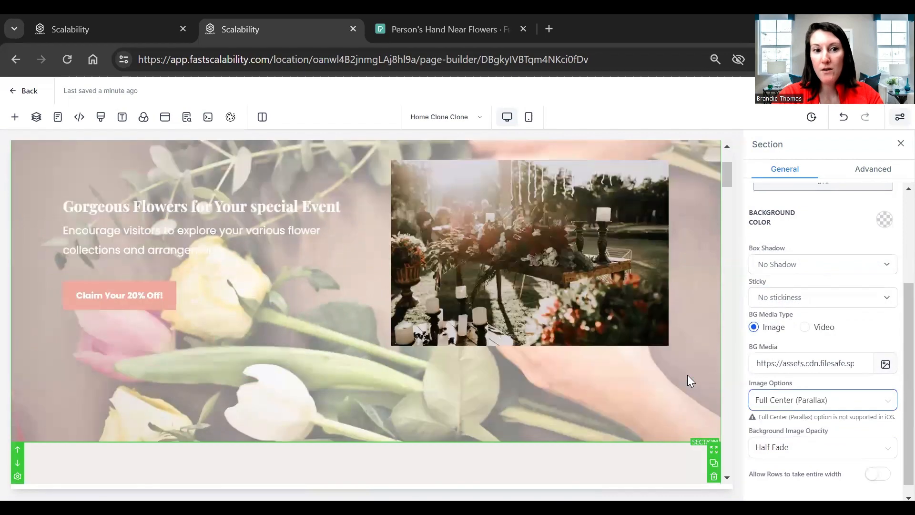
{"action": "scroll", "coordinate": [688, 375], "scroll_direction": "up", "scroll_amount": 4}
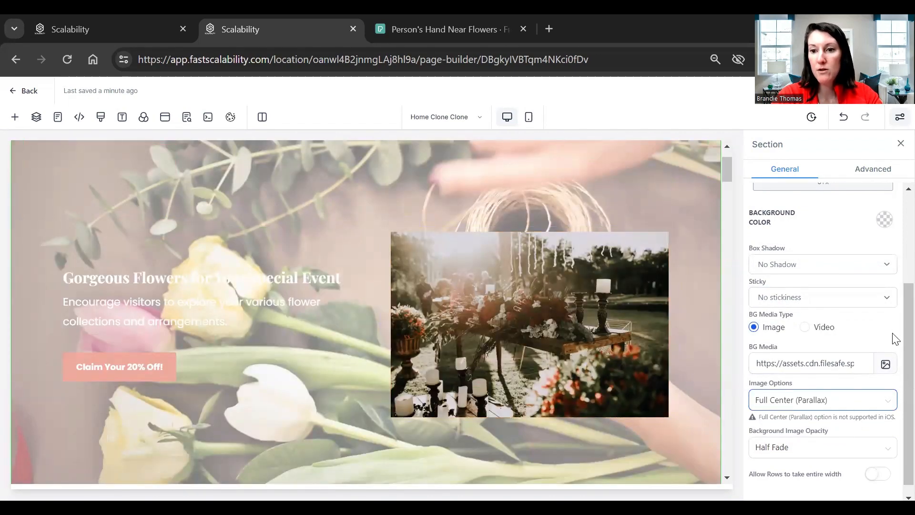
{"action": "scroll", "coordinate": [894, 359], "scroll_direction": "down", "scroll_amount": 1}
{"action": "scroll", "coordinate": [894, 381], "scroll_direction": "up", "scroll_amount": 3}
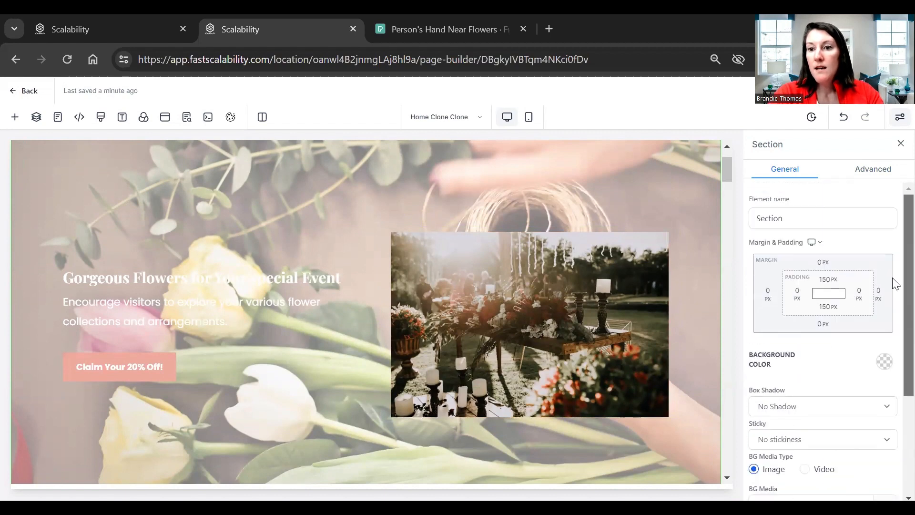
{"action": "left_click", "coordinate": [877, 171]}
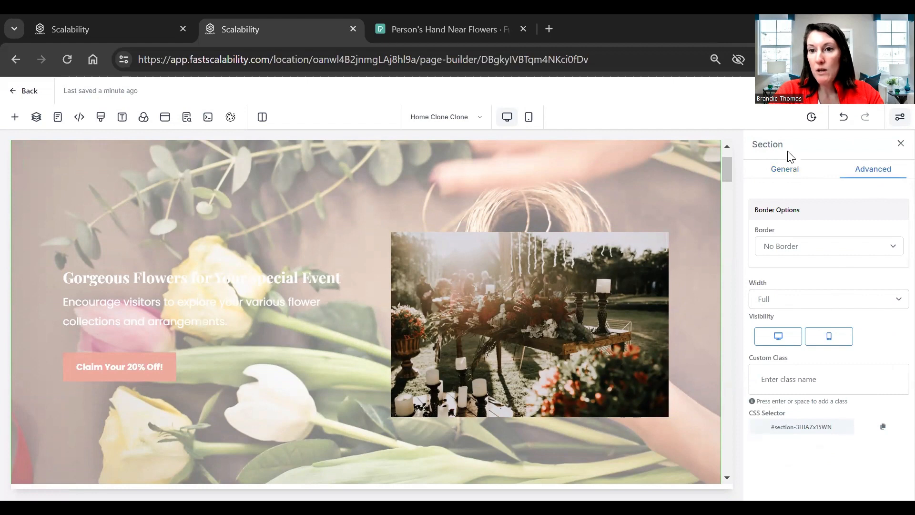
{"action": "left_click", "coordinate": [769, 173]}
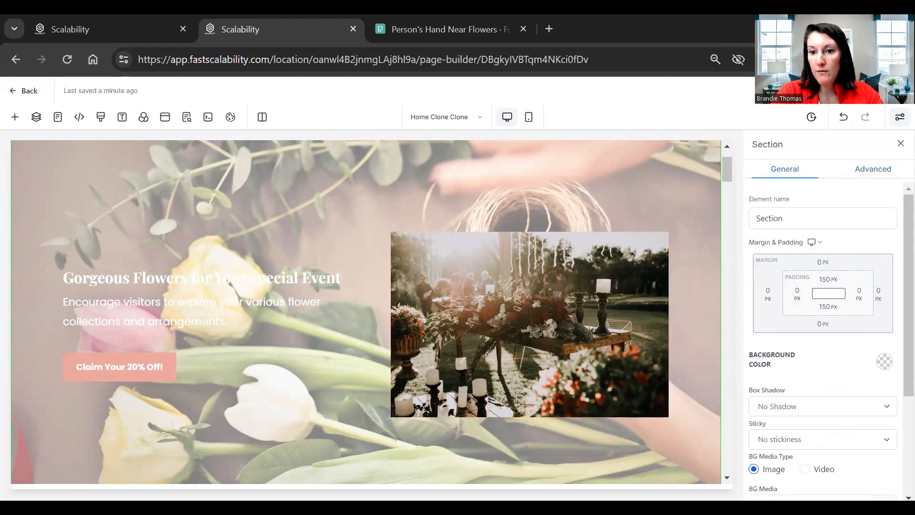
{"action": "left_click", "coordinate": [885, 361]}
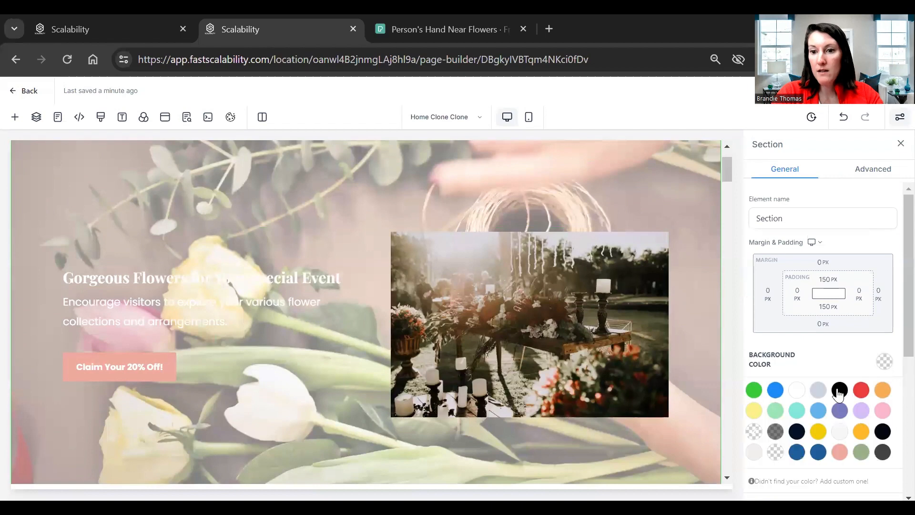
{"action": "left_click", "coordinate": [840, 459]}
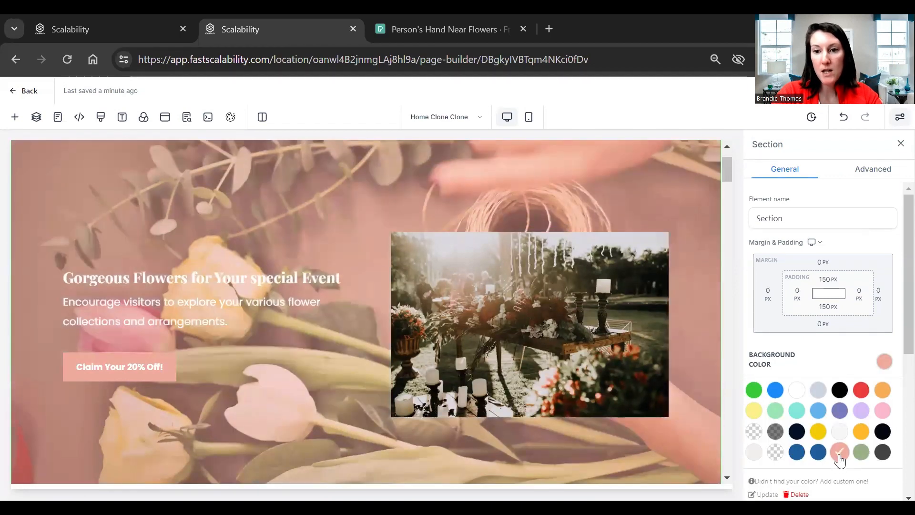
{"action": "scroll", "coordinate": [786, 407], "scroll_direction": "down", "scroll_amount": 3}
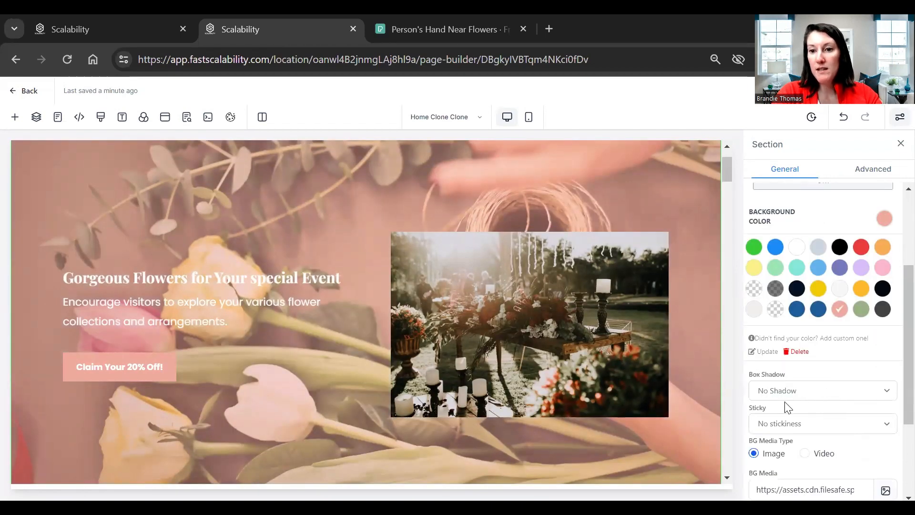
{"action": "left_click", "coordinate": [871, 393]}
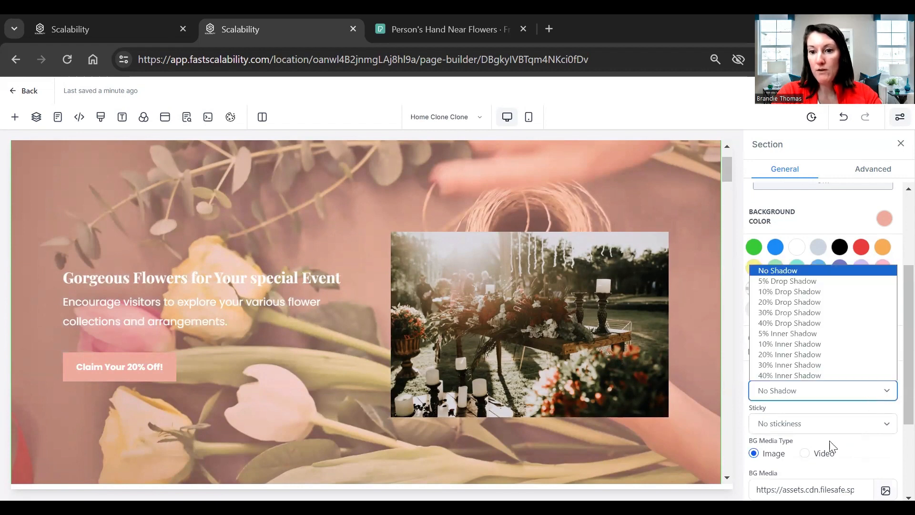
{"action": "scroll", "coordinate": [830, 447], "scroll_direction": "down", "scroll_amount": 3}
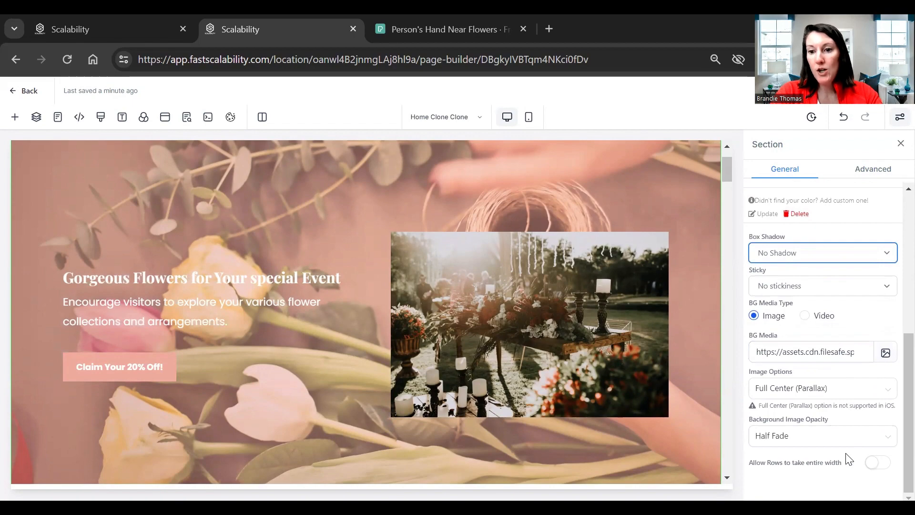
{"action": "scroll", "coordinate": [848, 459], "scroll_direction": "up", "scroll_amount": 6}
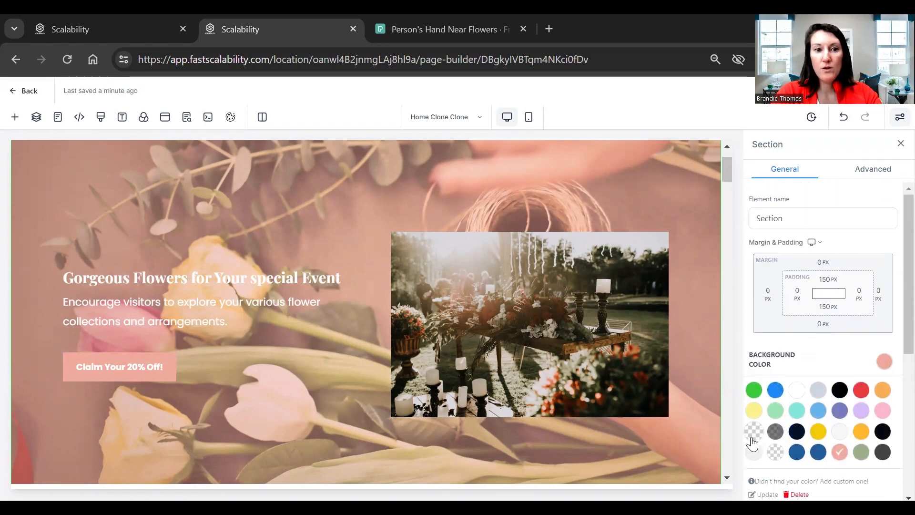
{"action": "left_click", "coordinate": [752, 433]}
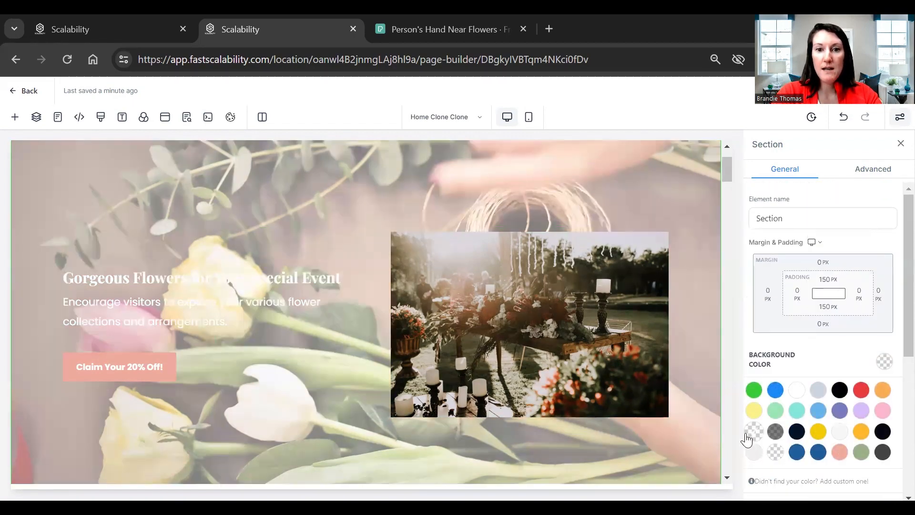
{"action": "left_click_drag", "start_coordinate": [724, 166], "coordinate": [761, 144]}
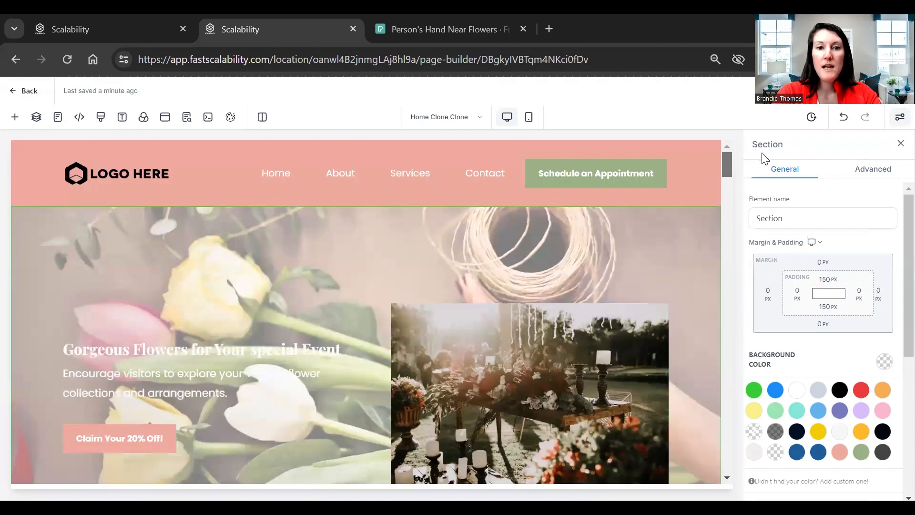